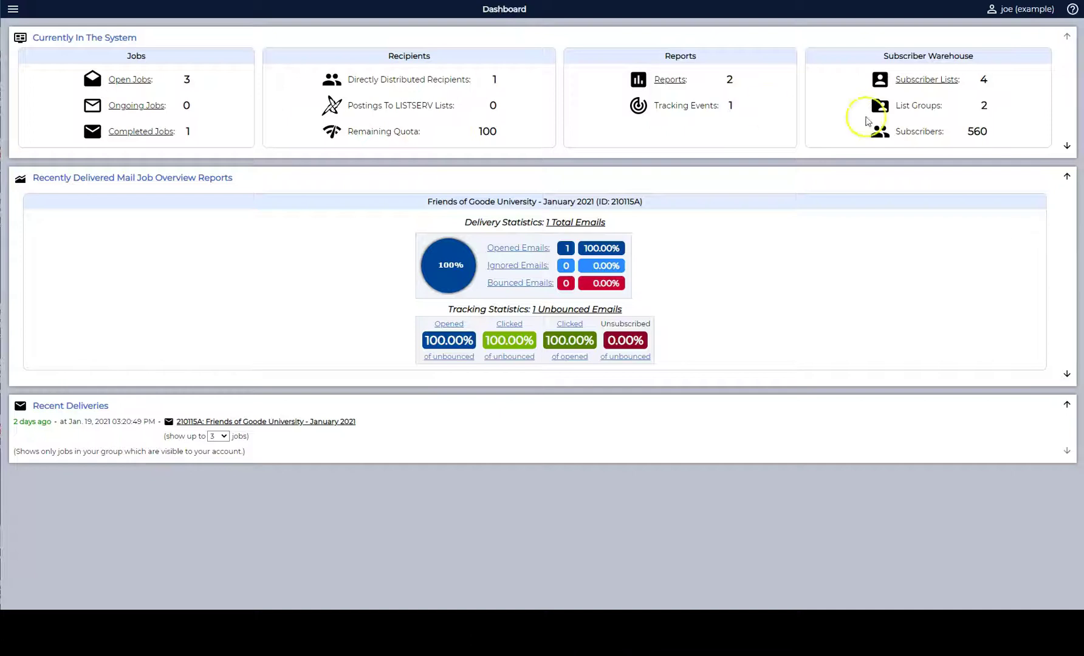
Step: Open the public subscriber website customization for the Goode University - External Contacts list group in the Subscriber Warehouse
click(13, 10)
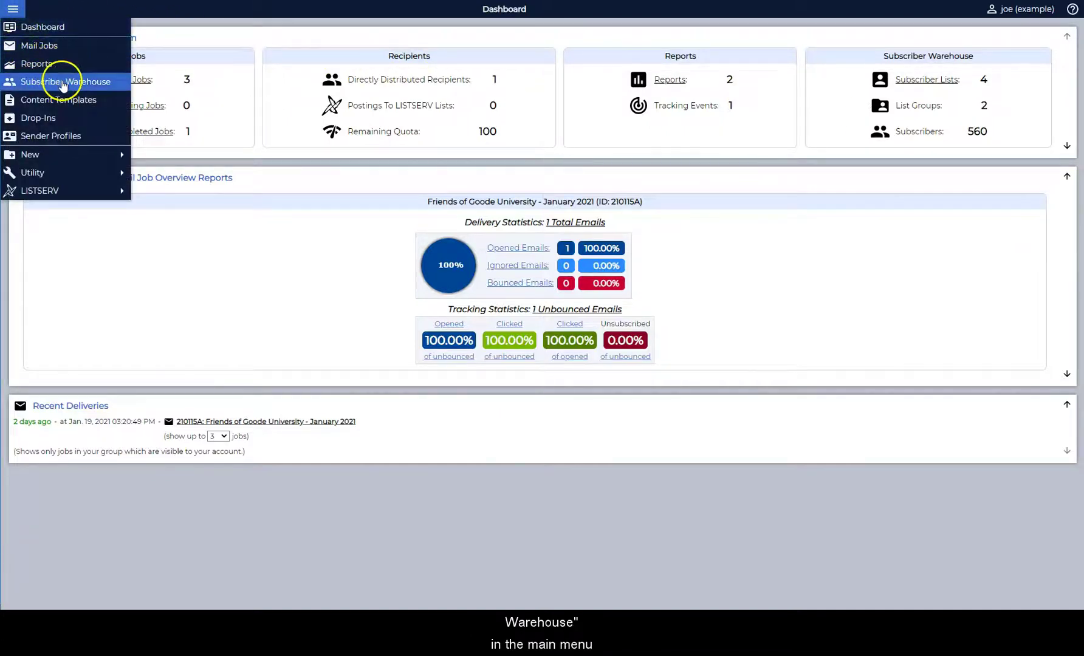
click(63, 82)
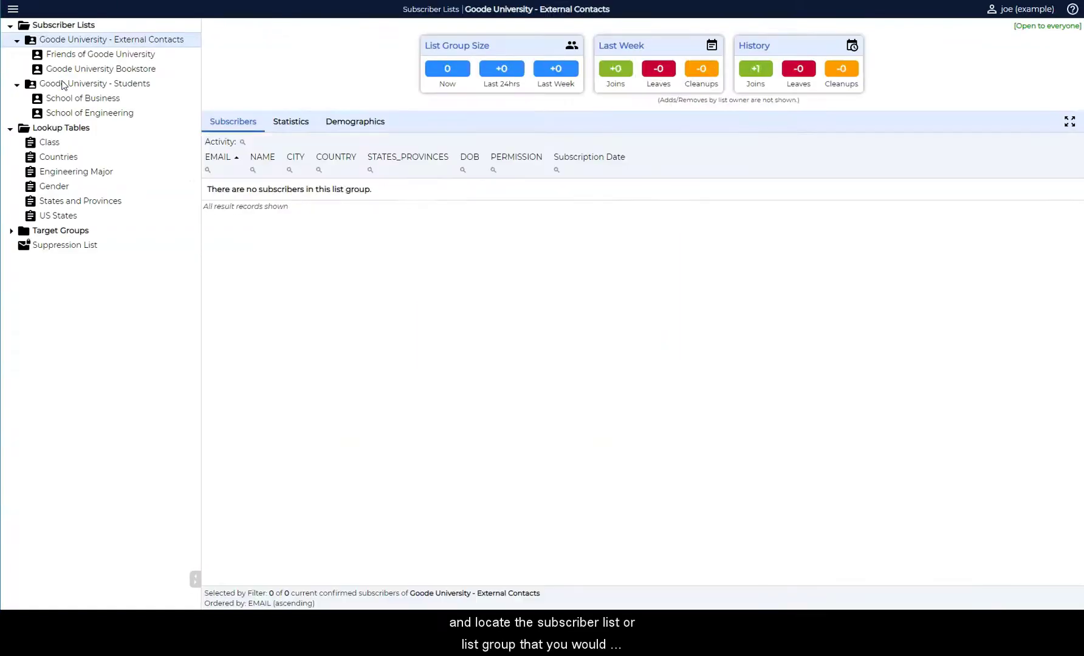
click(162, 40)
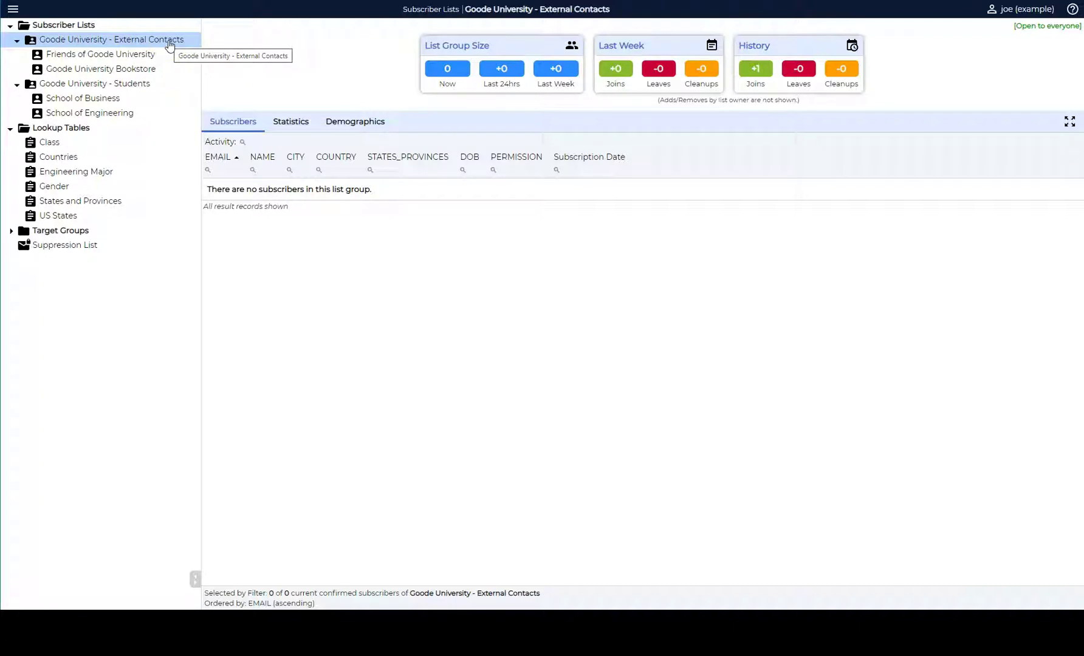
right_click(170, 44)
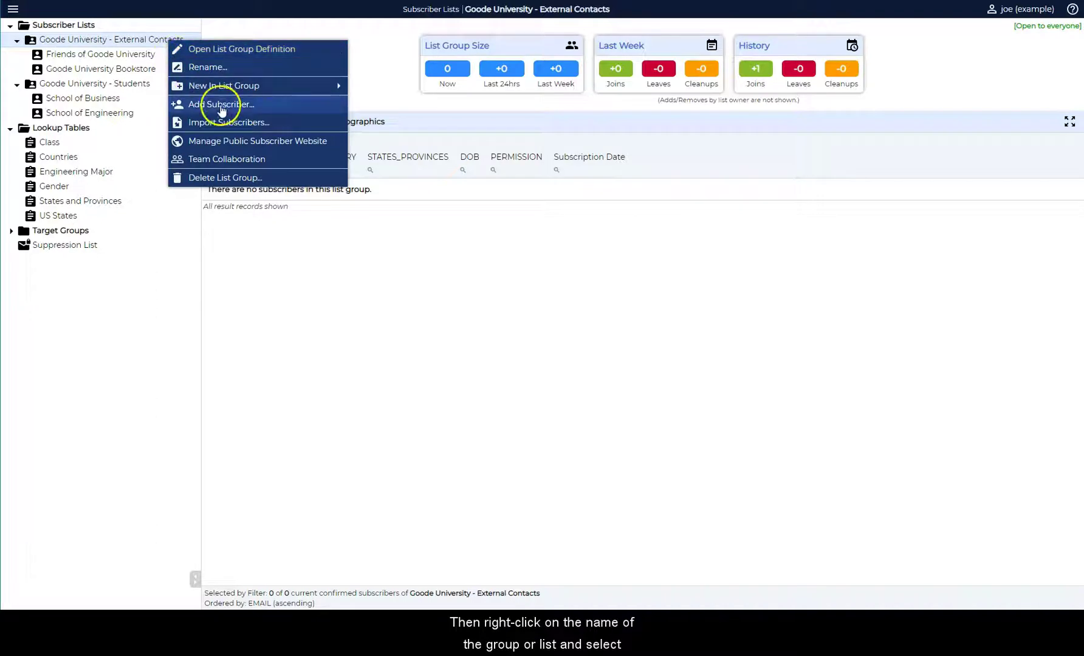
click(268, 142)
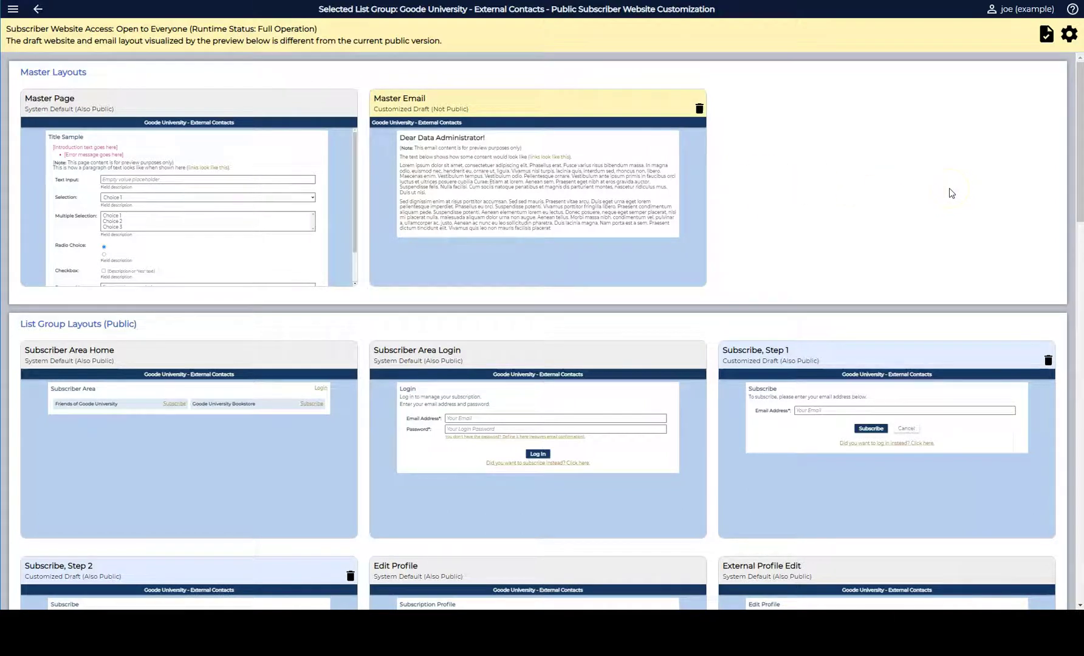
Step: Look through the website page and notification email layouts, and open the Master Email template from Master Layouts for editing
scroll(952, 194, down, 5)
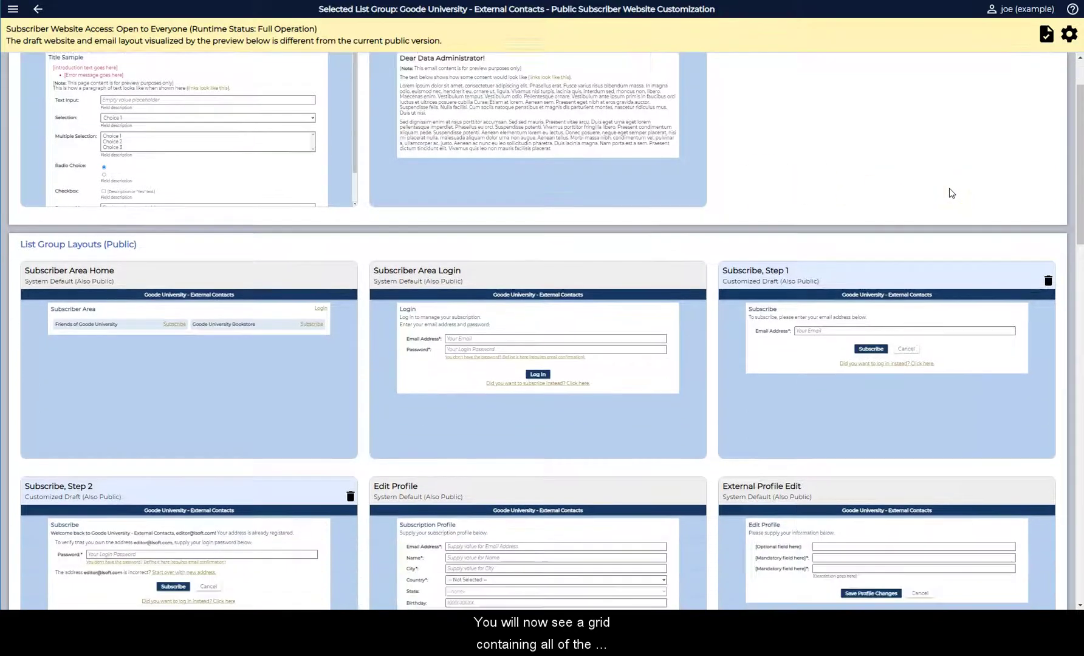
scroll(951, 193, down, 7)
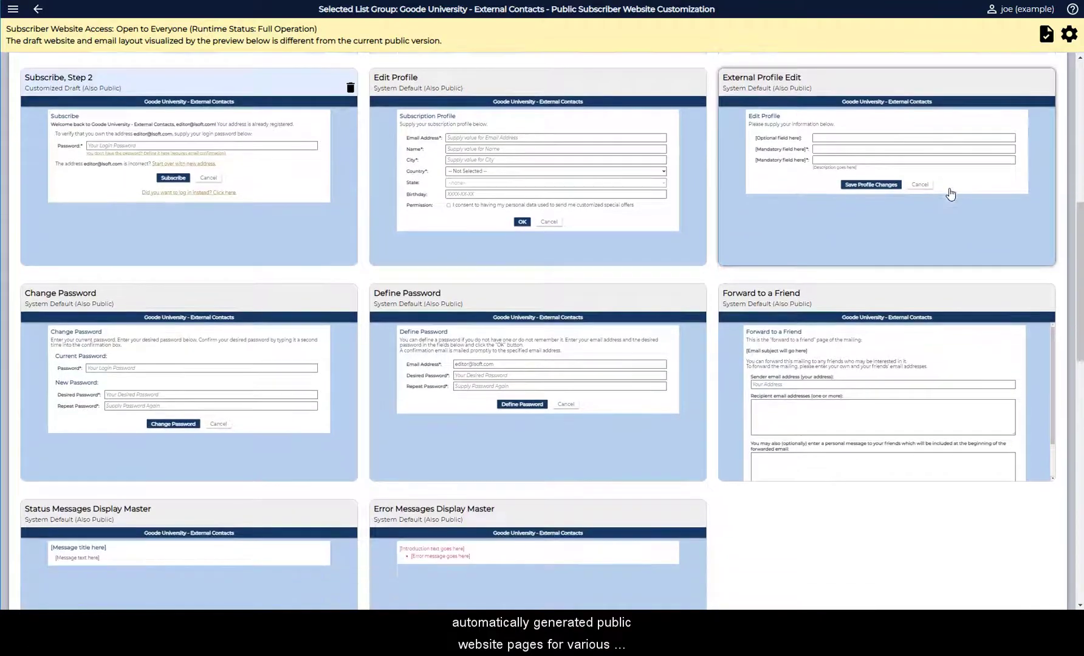
scroll(951, 194, down, 9)
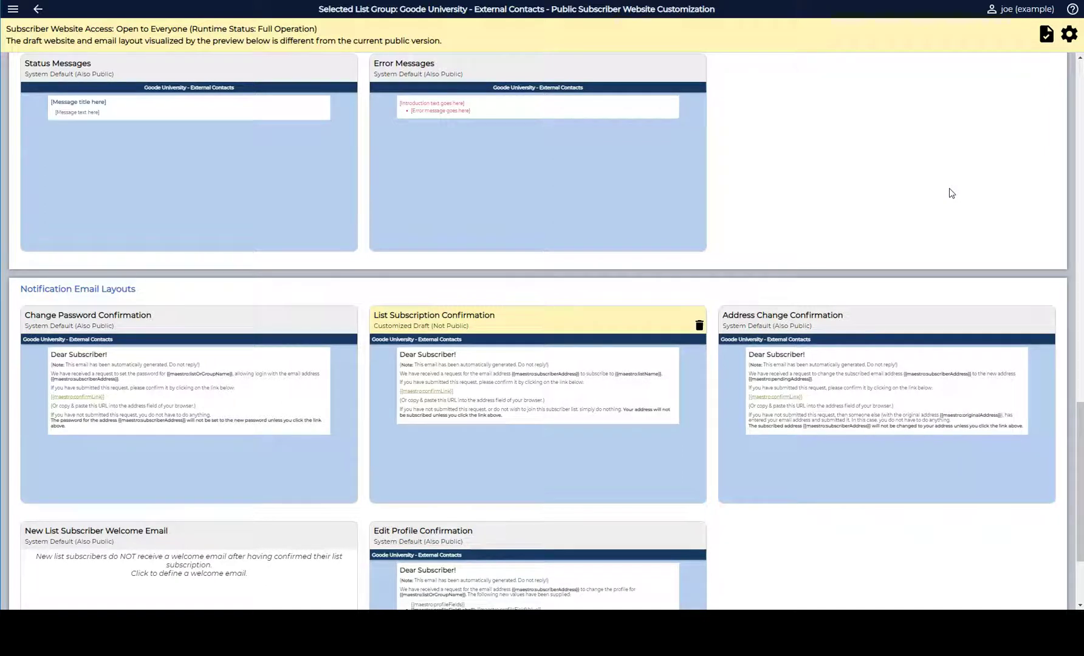
scroll(951, 193, down, 3)
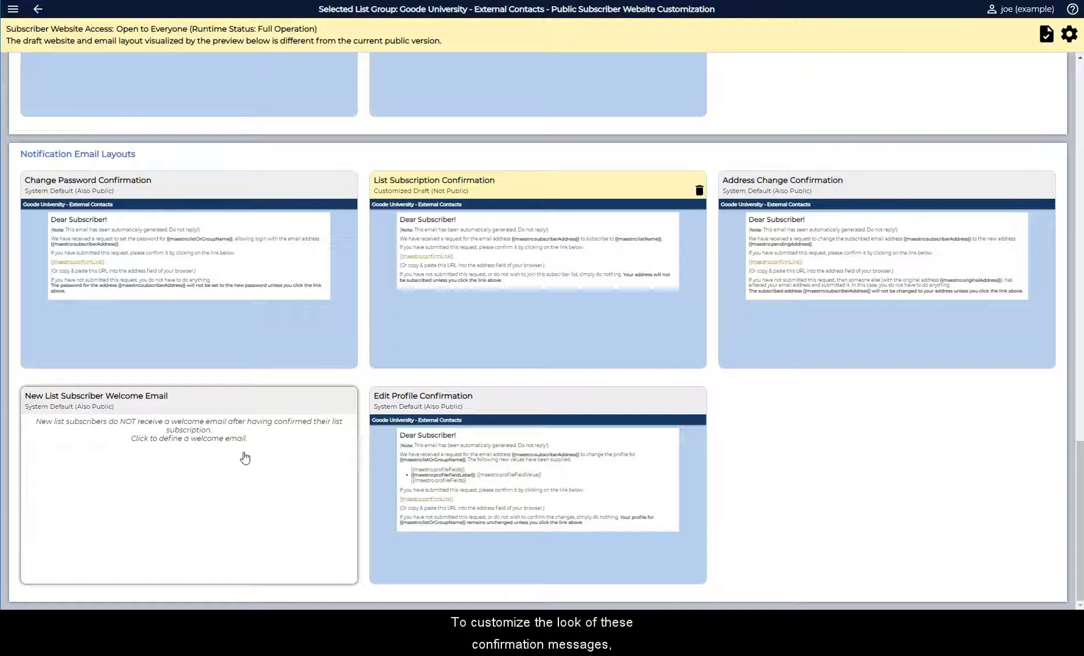
scroll(791, 458, up, 6)
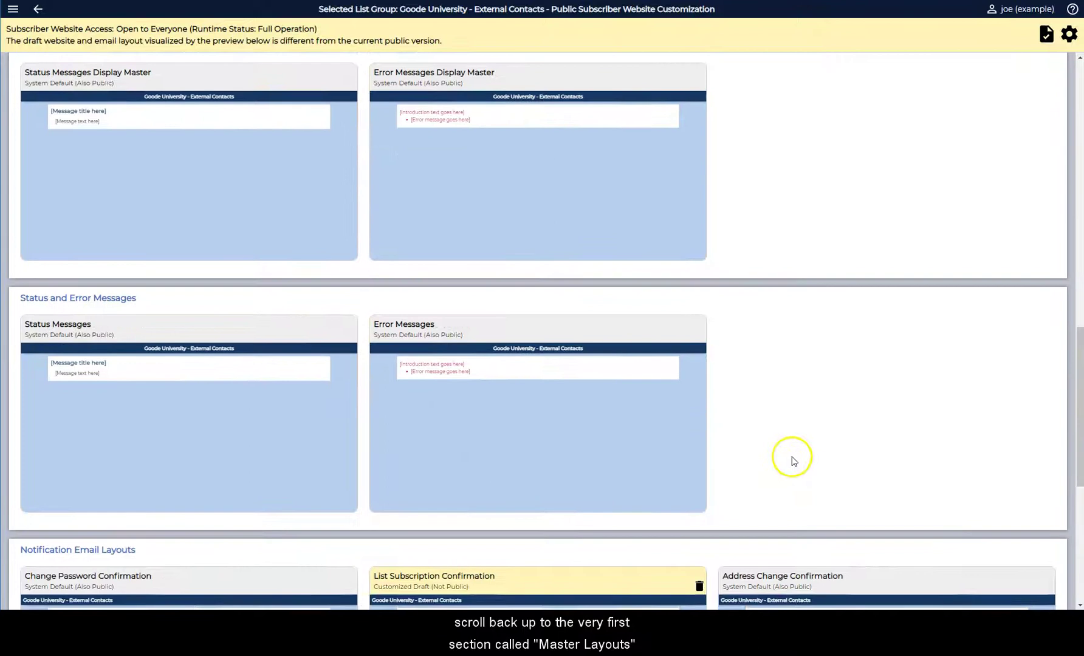
scroll(790, 456, up, 15)
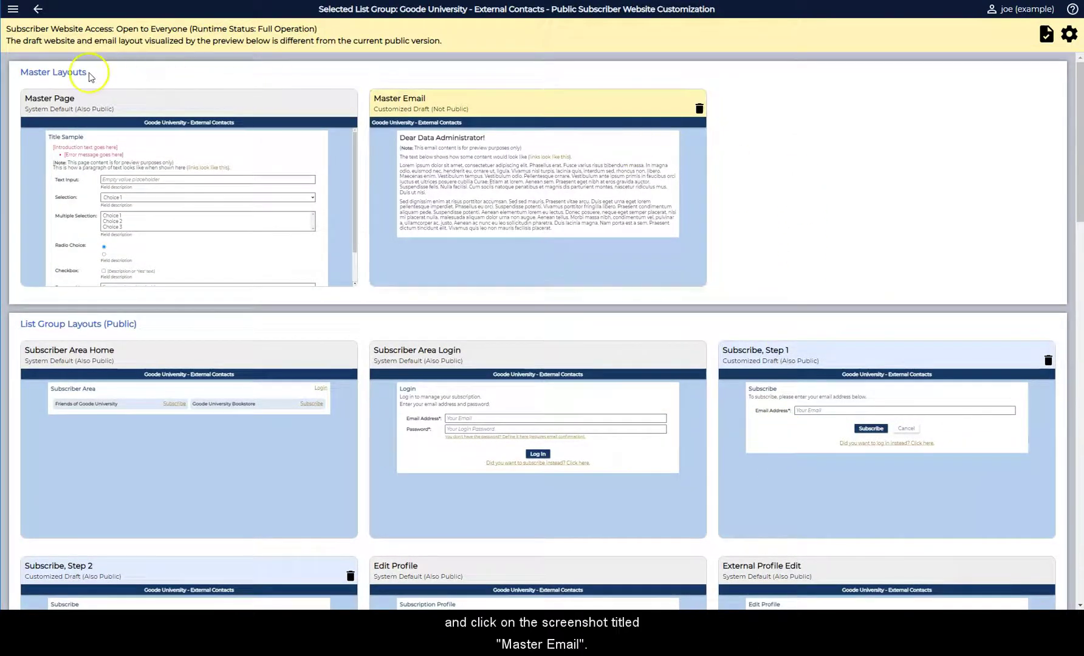
click(558, 176)
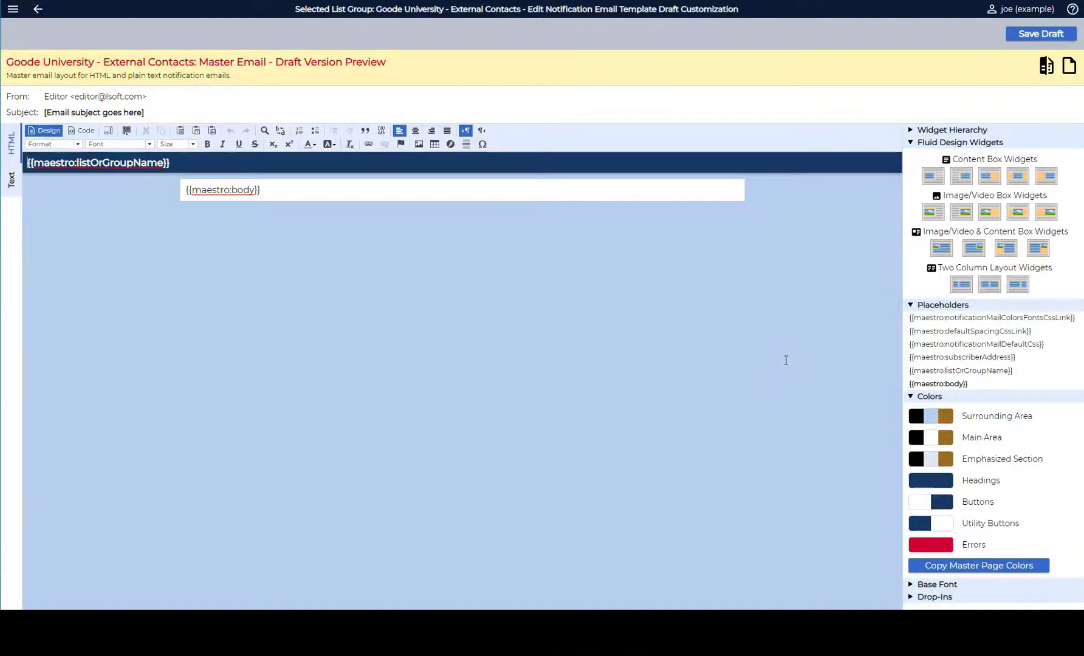
Step: Change the Surrounding Area background of the master email to a very light grey
click(928, 416)
drag(939, 453, 919, 431)
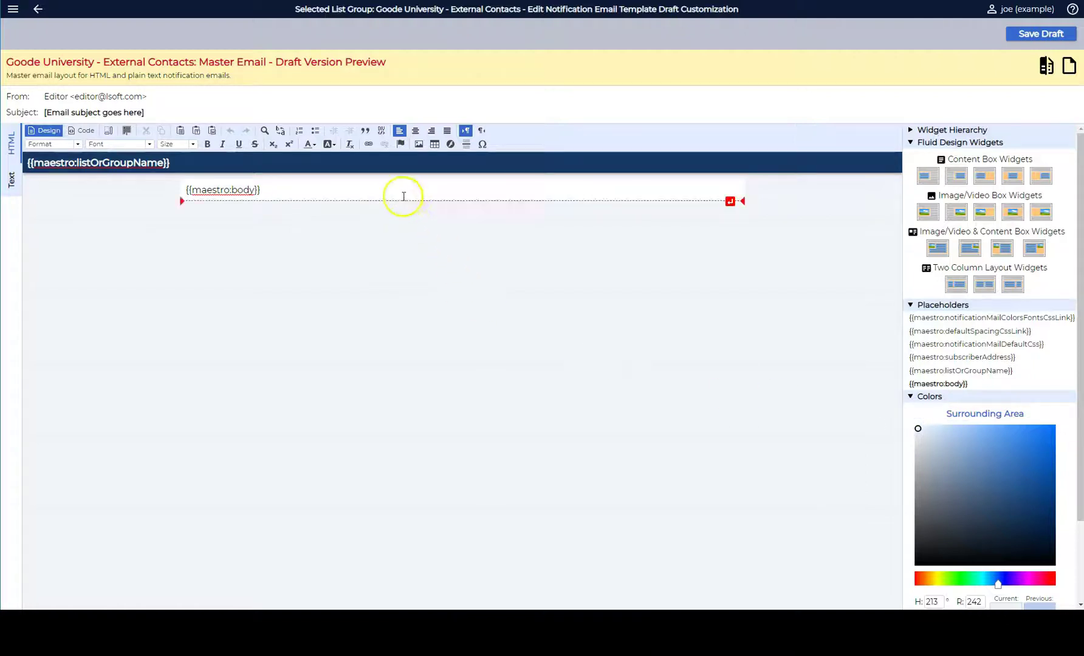
click(417, 144)
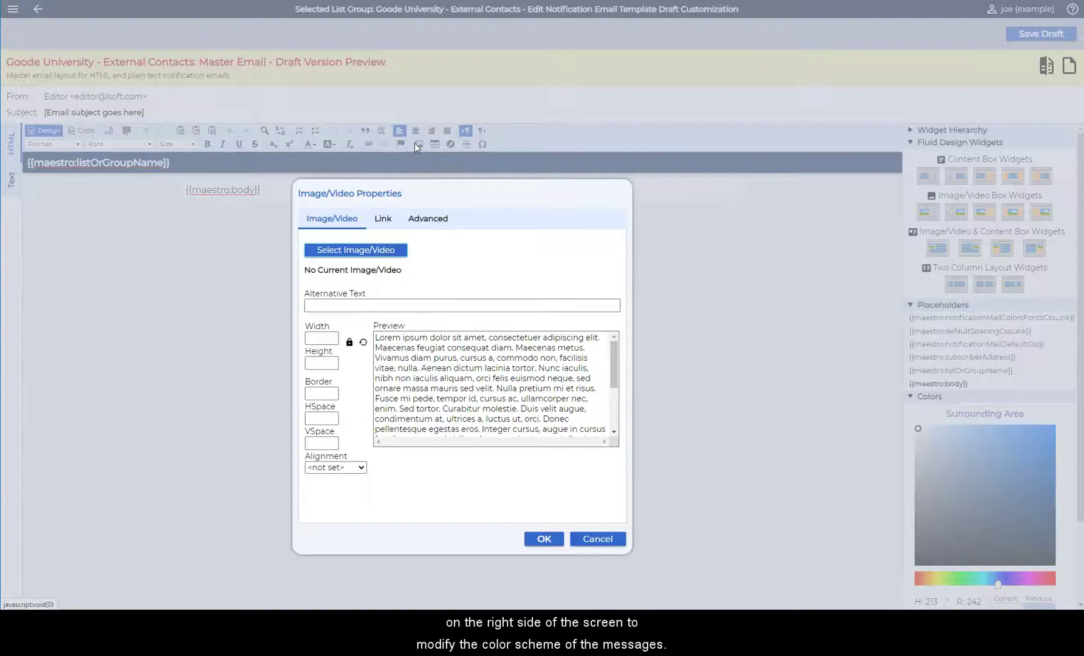
click(372, 256)
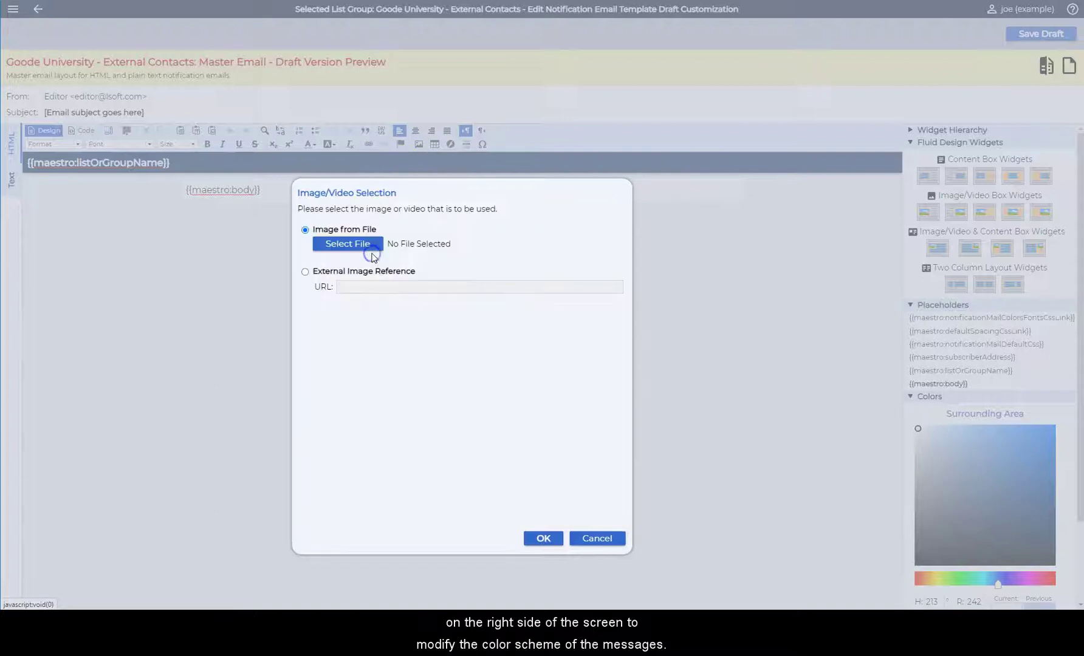
click(304, 272)
click(377, 283)
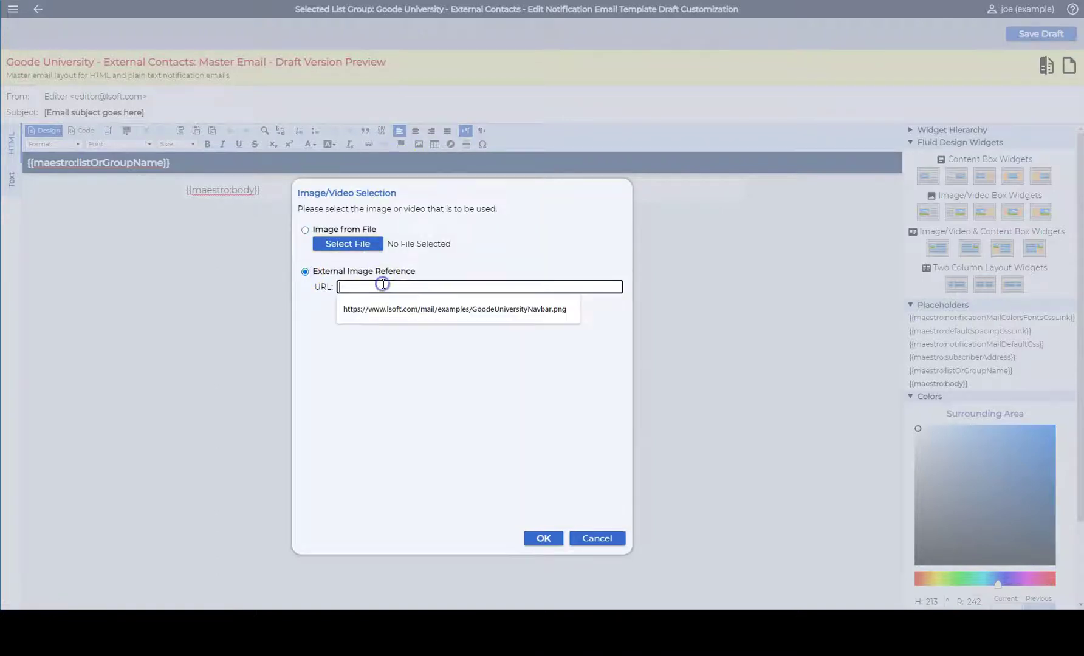
click(391, 314)
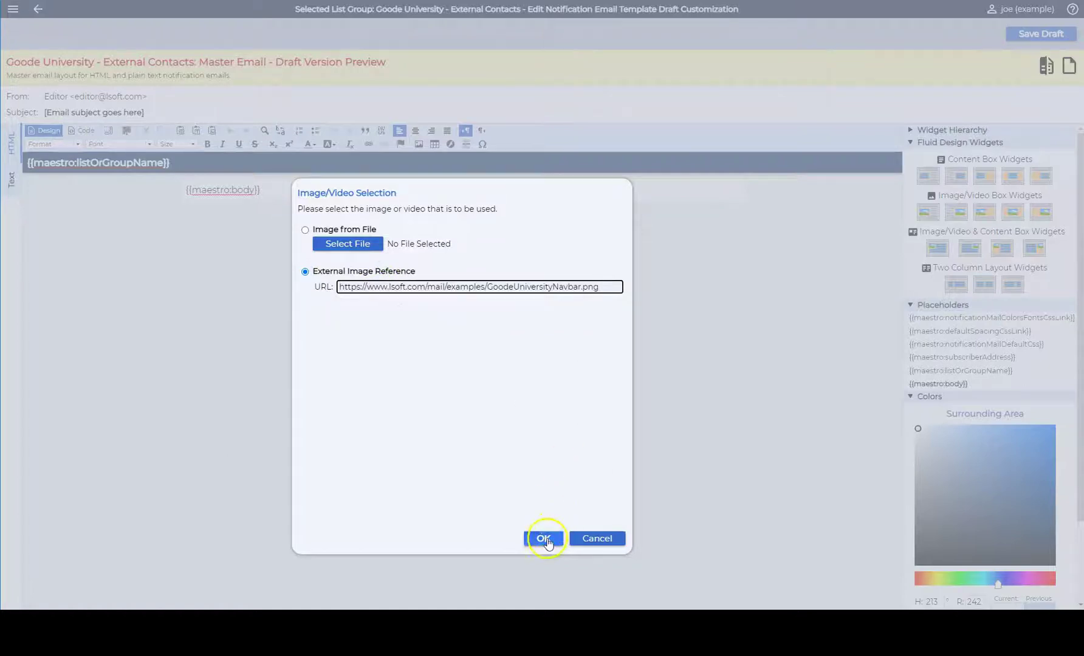
click(543, 538)
click(557, 538)
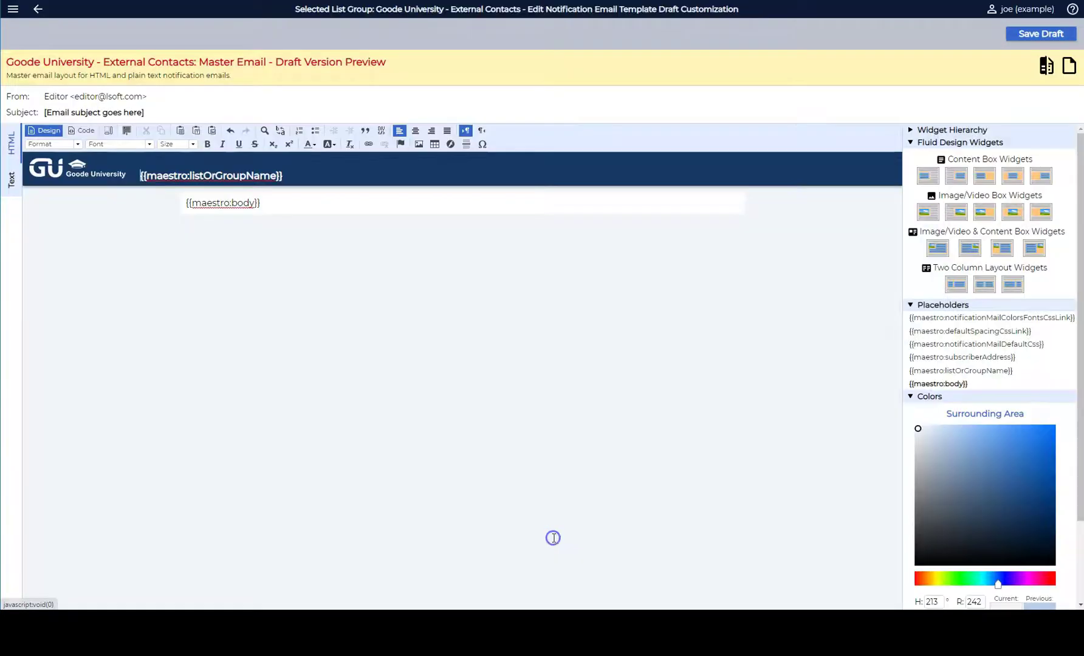
Step: Delete the {{maestro:listOrGroupName}} placeholder beside the logo in the email header
drag(285, 174, 141, 175)
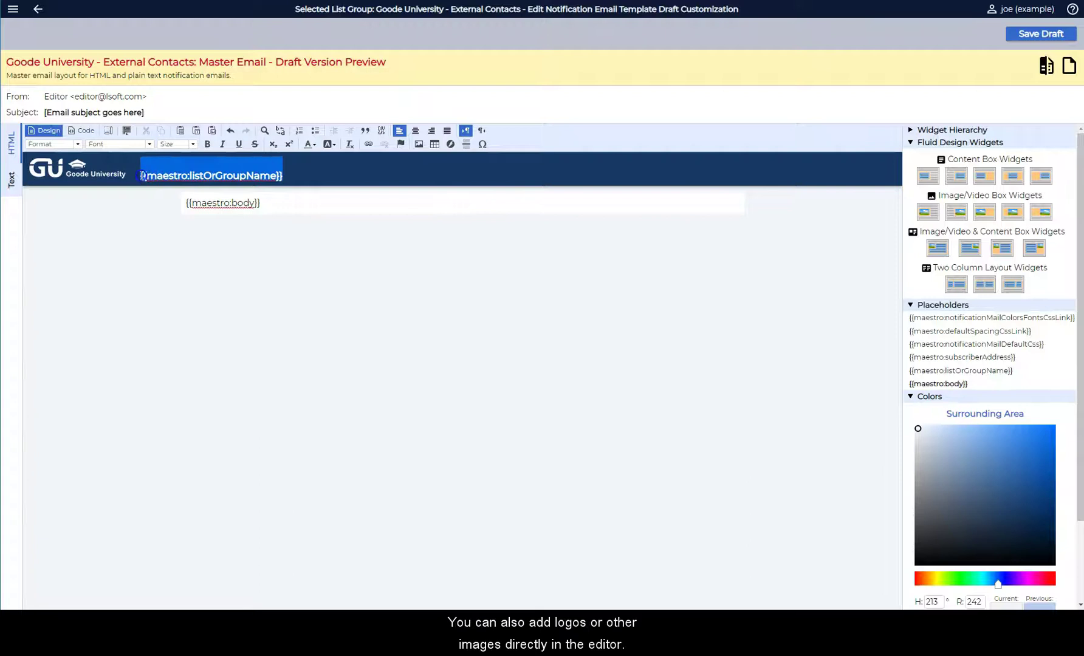
key(Delete)
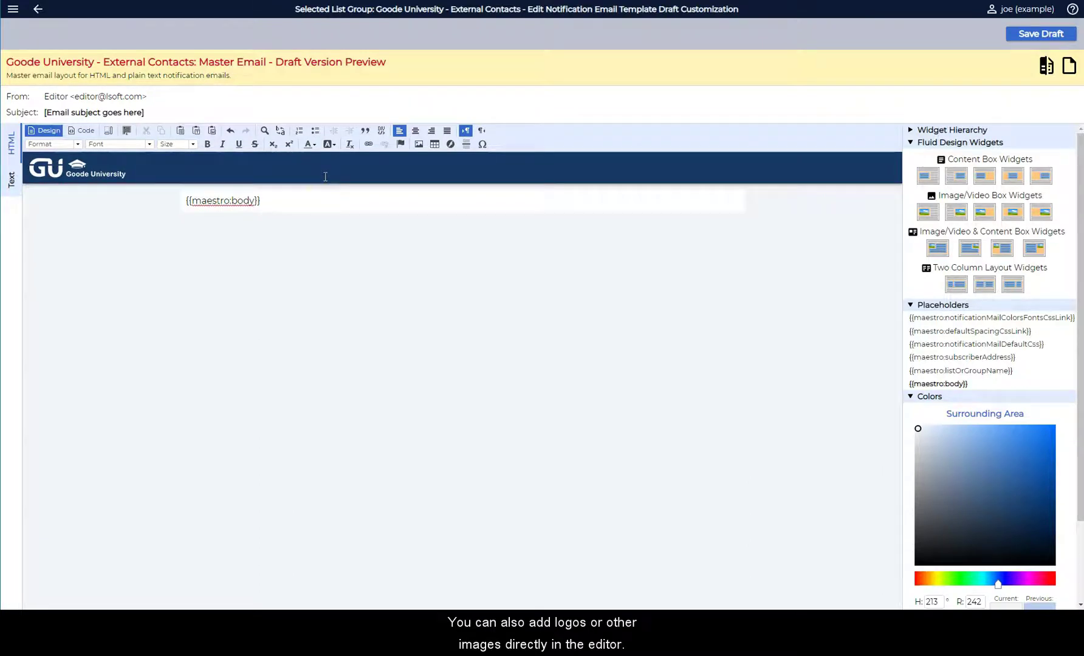
click(307, 162)
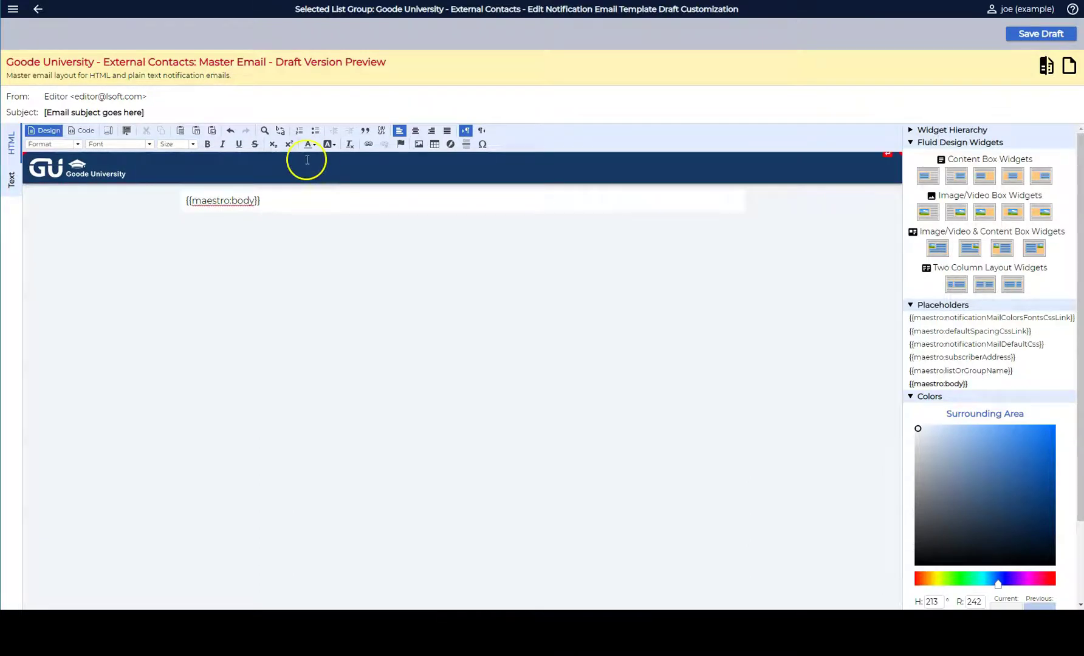
click(431, 286)
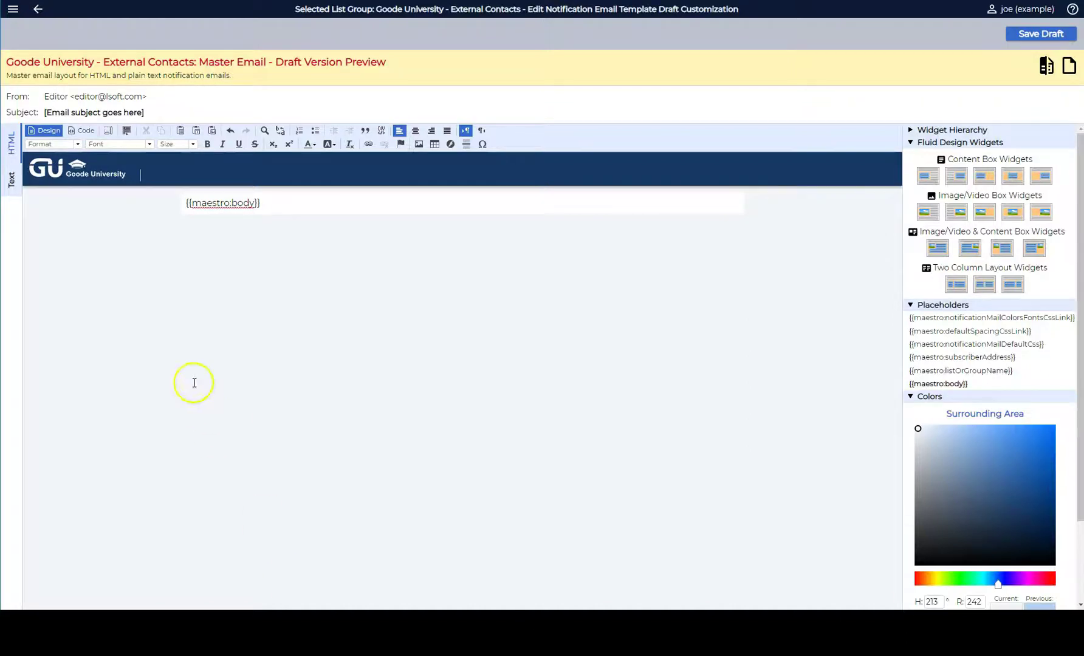
Step: Replace the entire HTML code of the master email with the copied custom HTML template
click(87, 133)
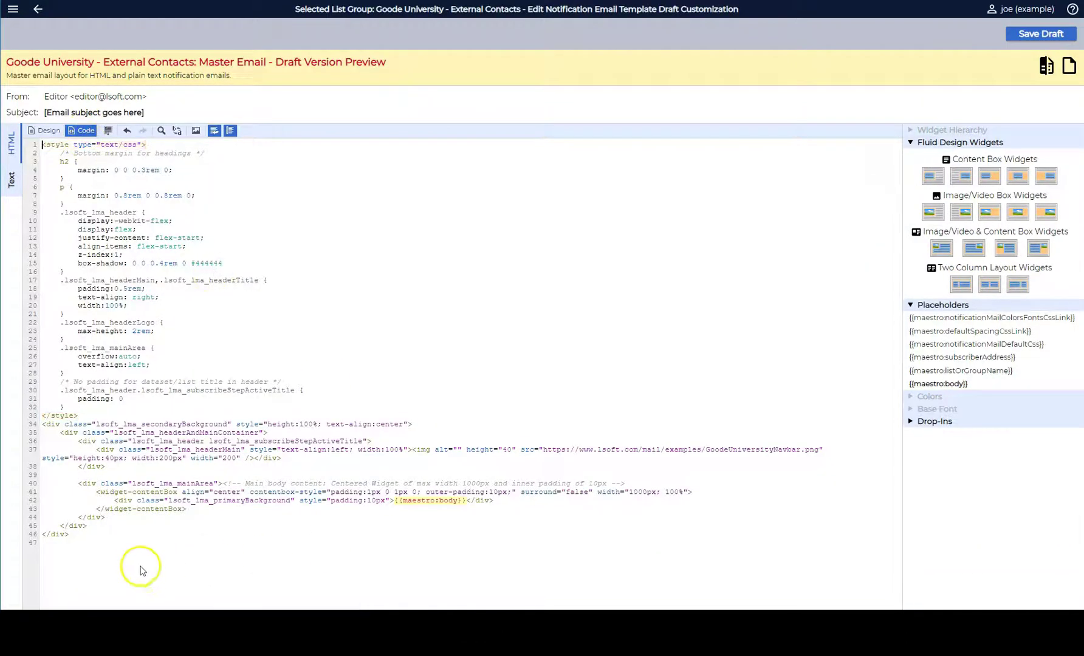
drag(89, 537, 41, 144)
key(Delete)
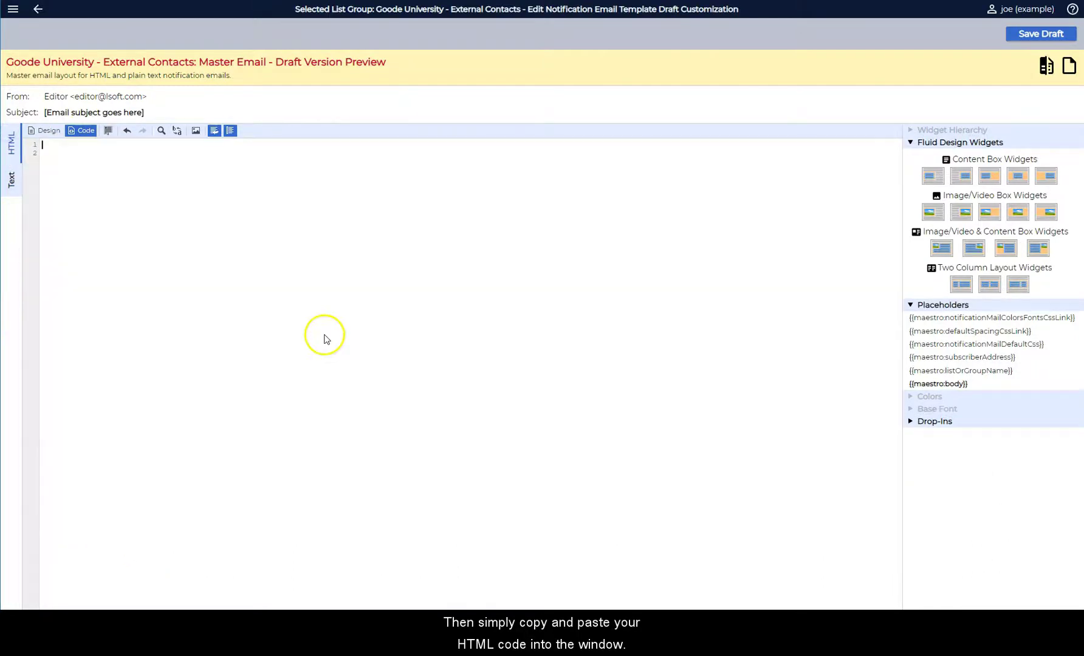
key(ctrl+v)
scroll(414, 416, up, 15)
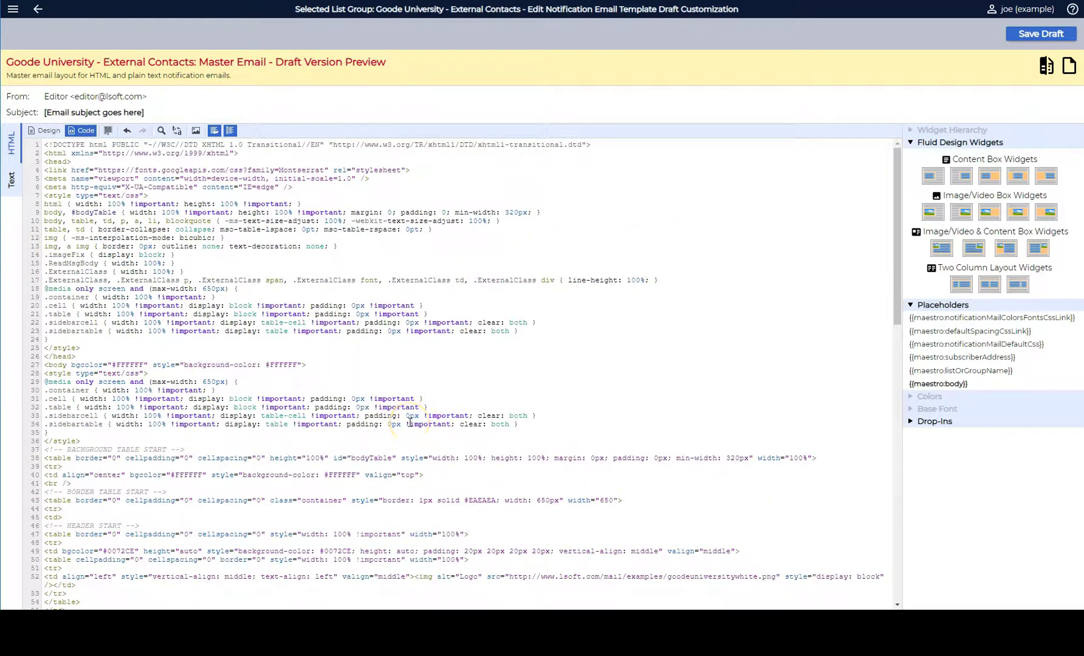
Step: Insert the {{maestro:body}} placeholder on the blank line 92 inside the table cell of the BLOCK1 section
scroll(410, 422, down, 8)
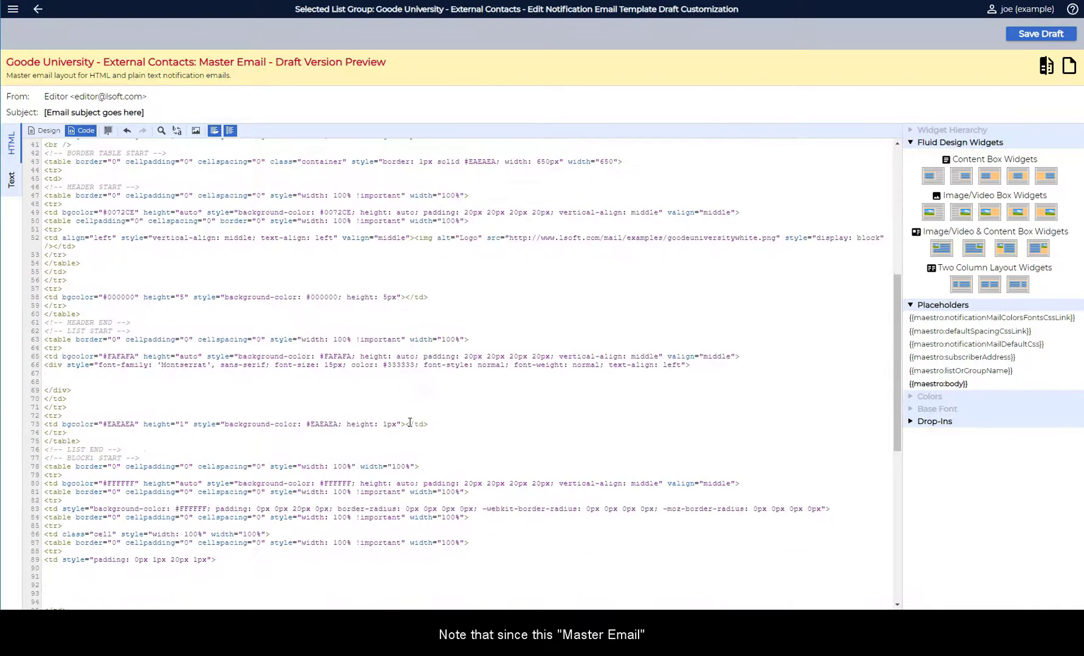
scroll(410, 422, down, 3)
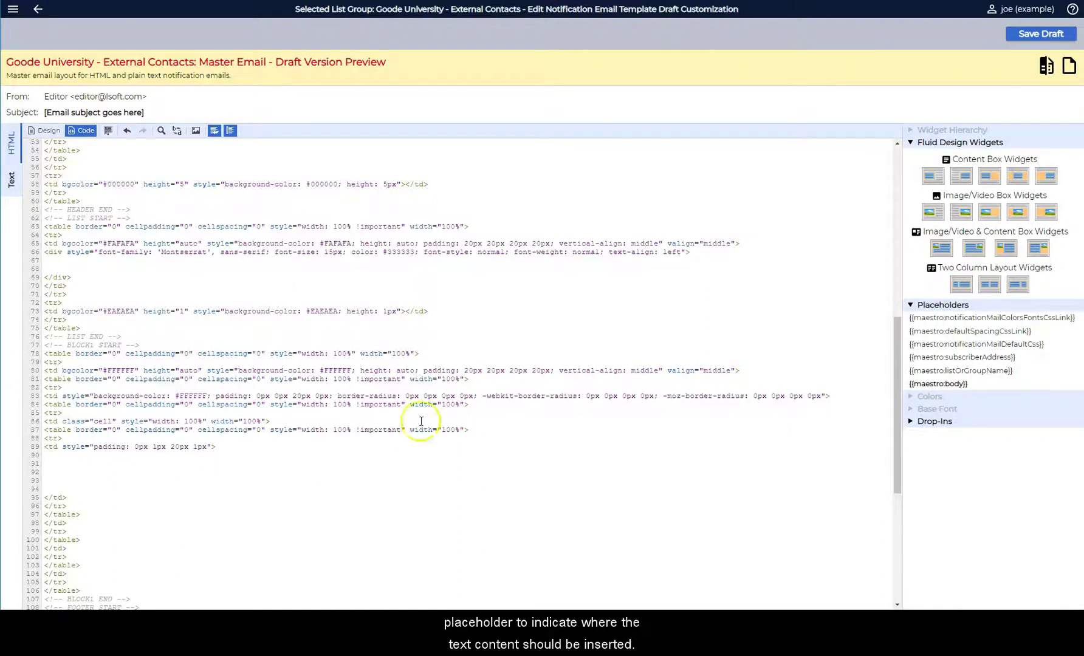
click(934, 373)
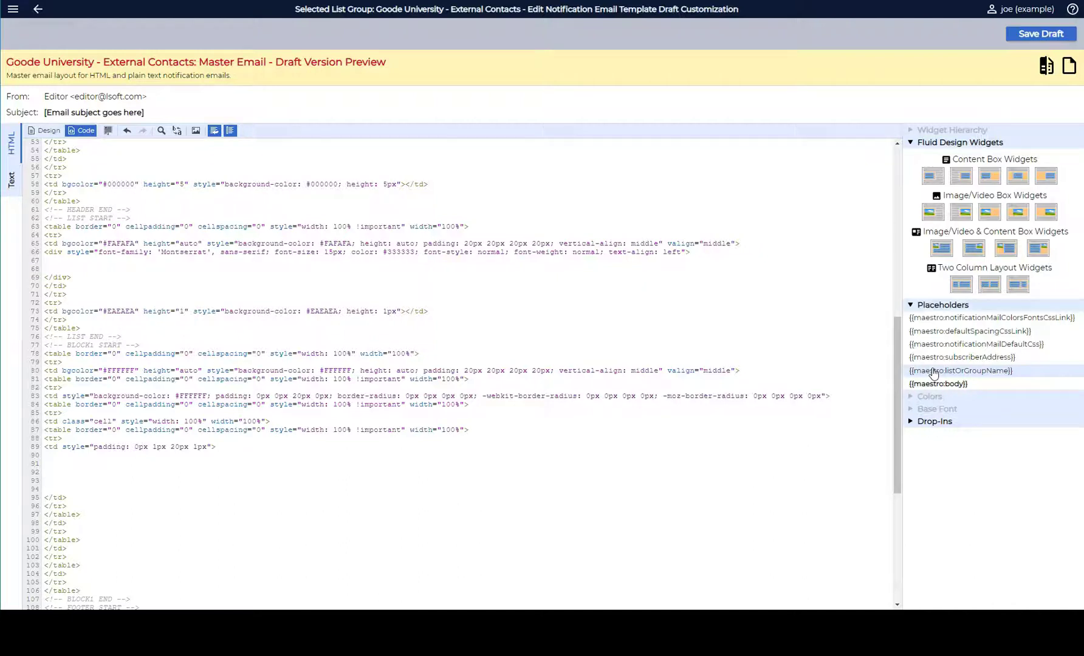
click(72, 470)
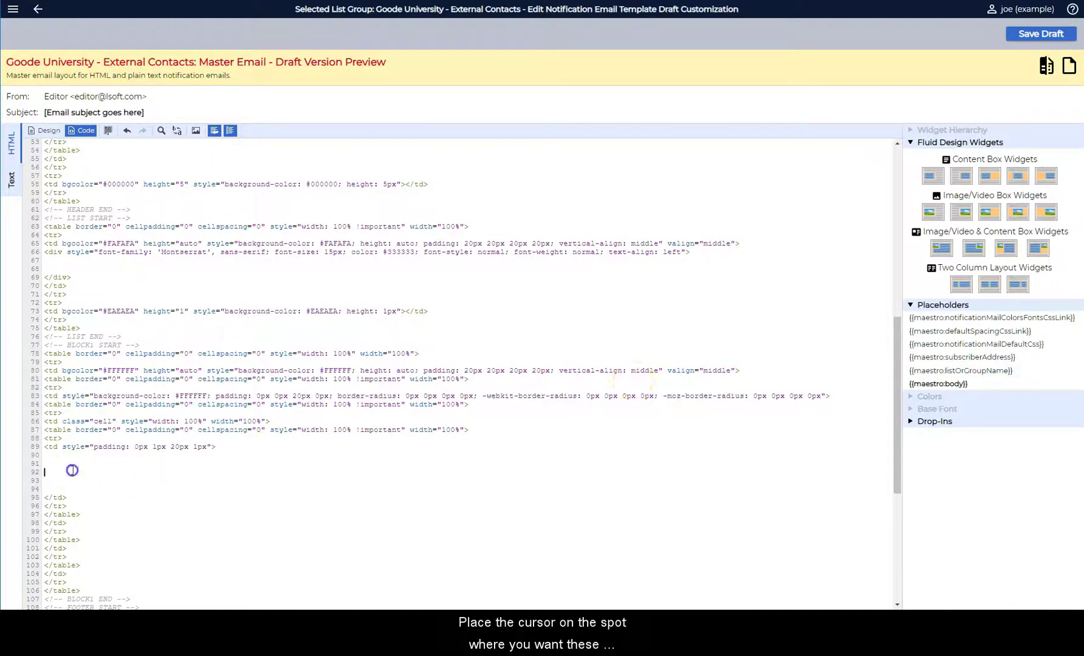
click(939, 384)
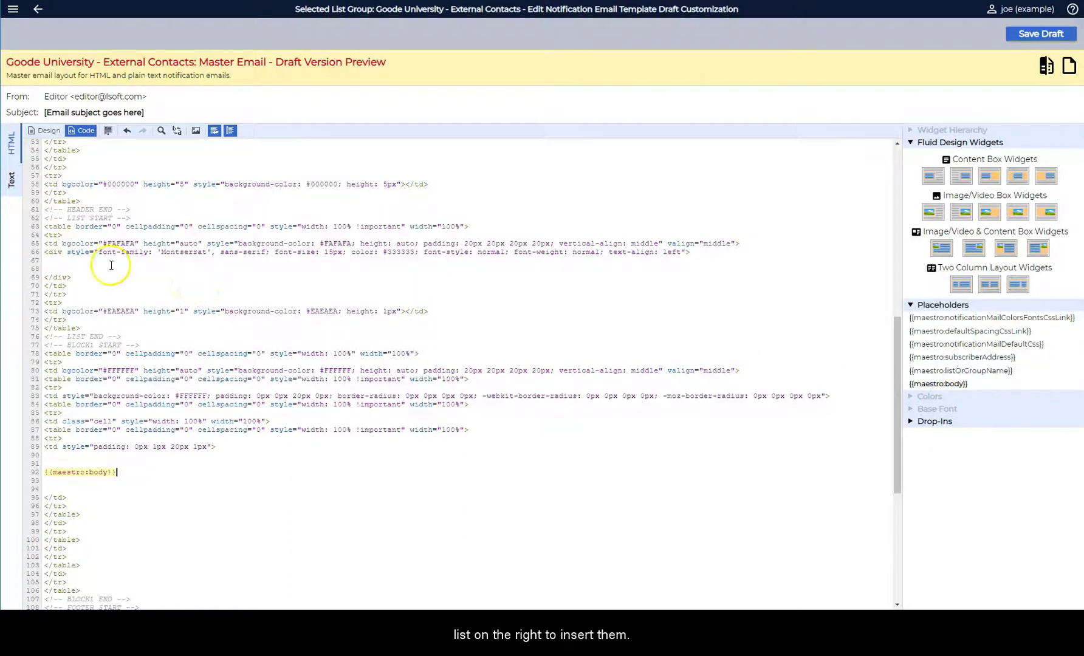
Step: Insert the {{maestro:listOrGroupName}} placeholder inside the div of the LIST section, followed by a line break
click(950, 372)
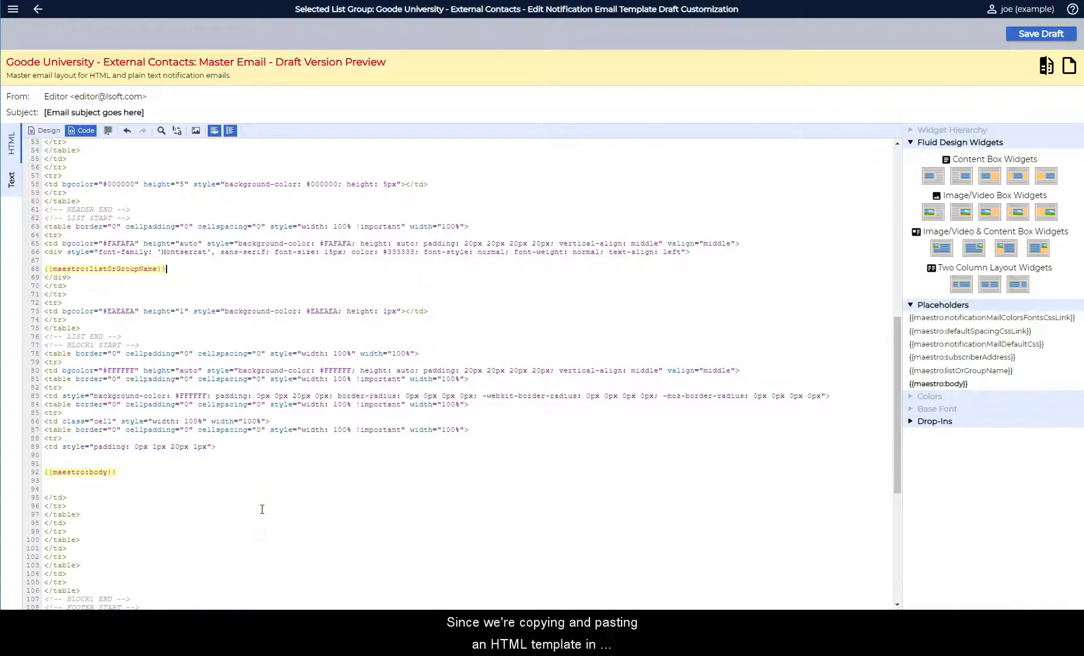
key(Return)
click(261, 503)
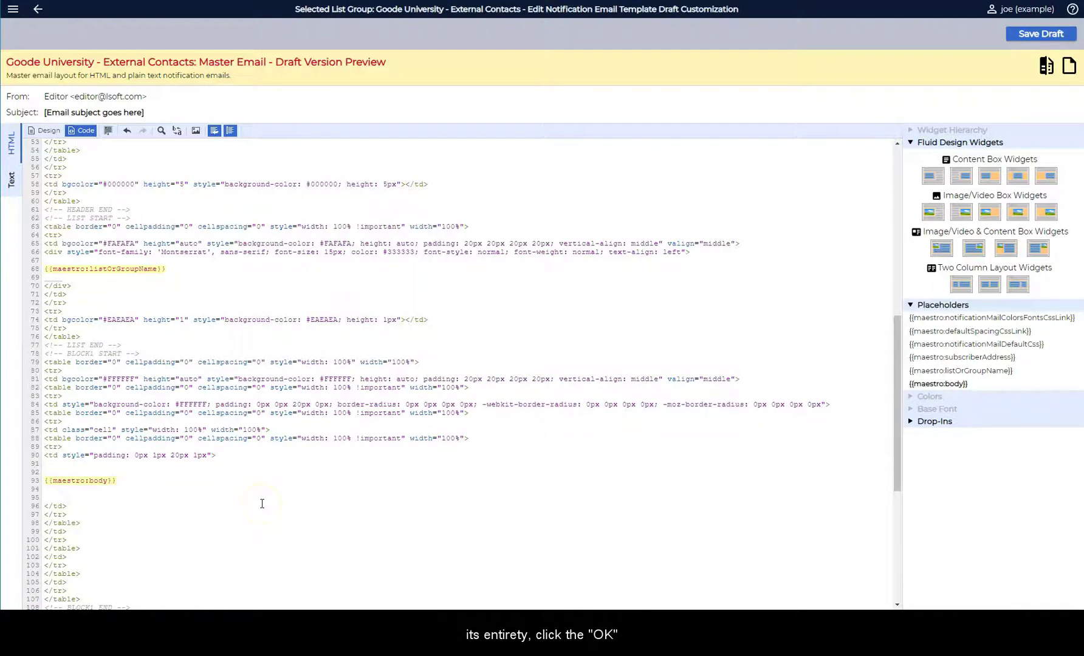
Step: Switch the HTML editor to expert mode and preview the new master email template
click(49, 132)
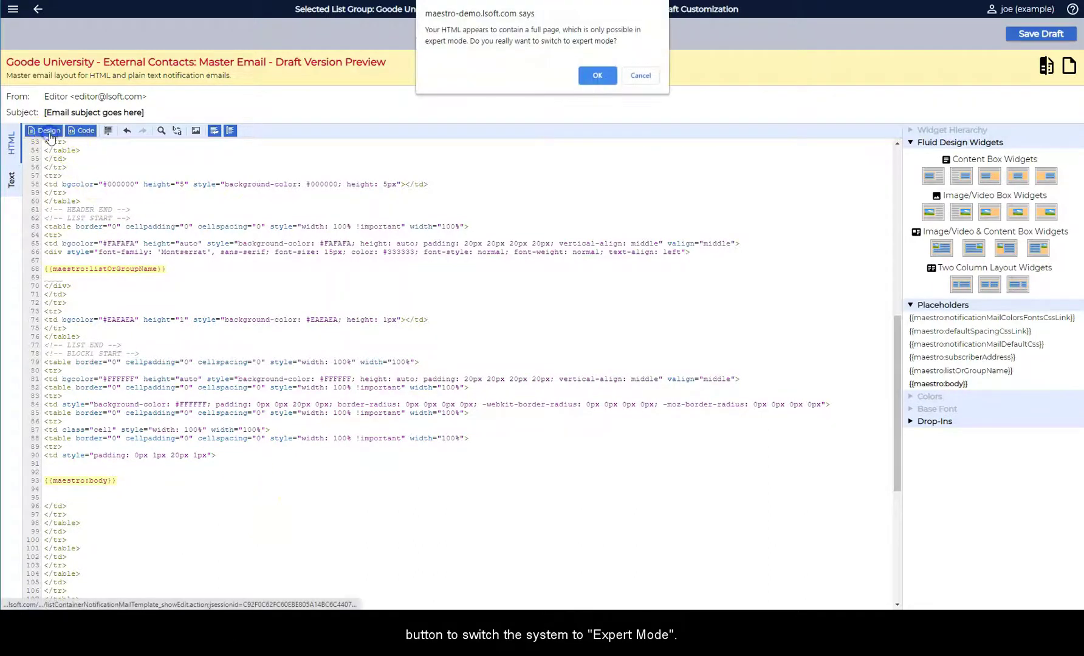
click(596, 76)
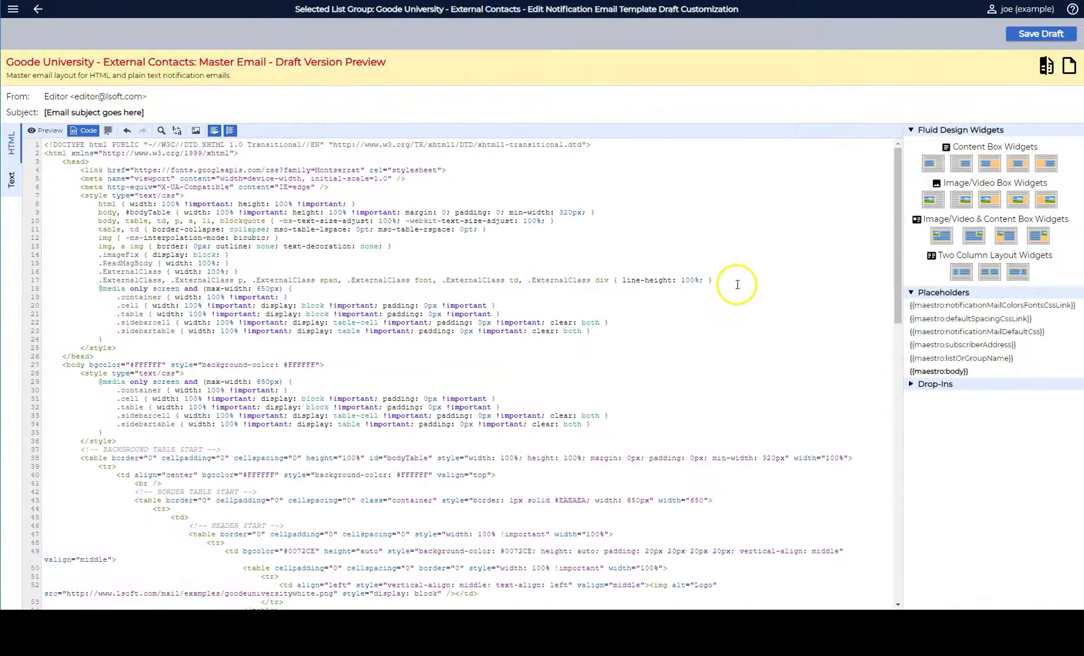
click(49, 131)
scroll(735, 378, down, 1)
scroll(736, 378, up, 1)
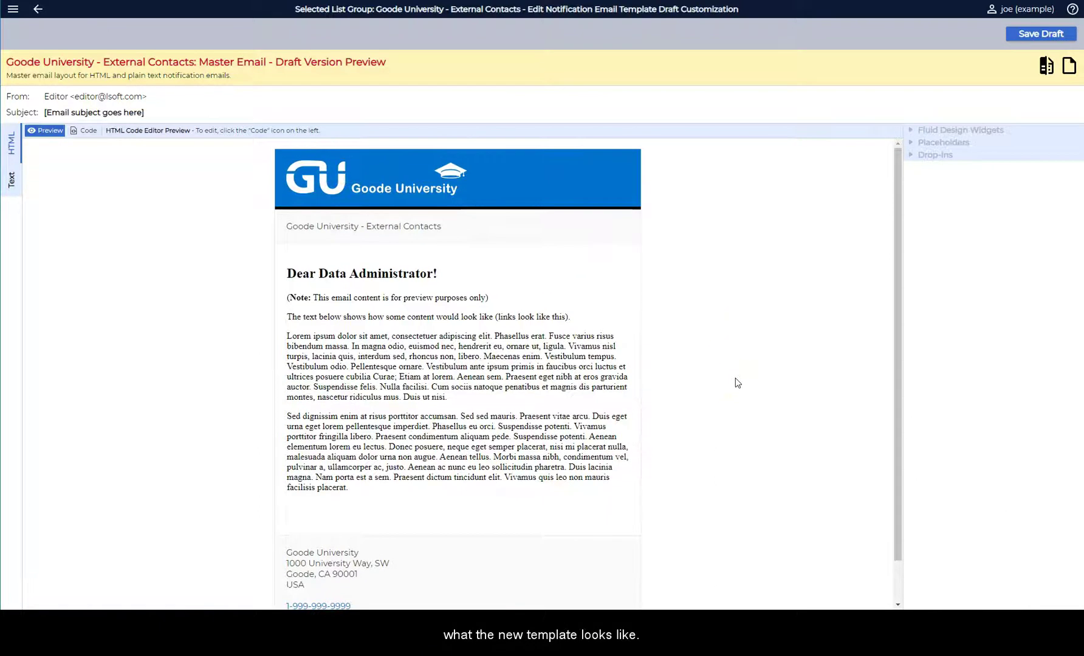
Step: Add Montserrat CSS rules before the head's closing style tag: h2 20px bold #333333, p and li 15px #333333, a 15px #0072CE underlined
click(88, 131)
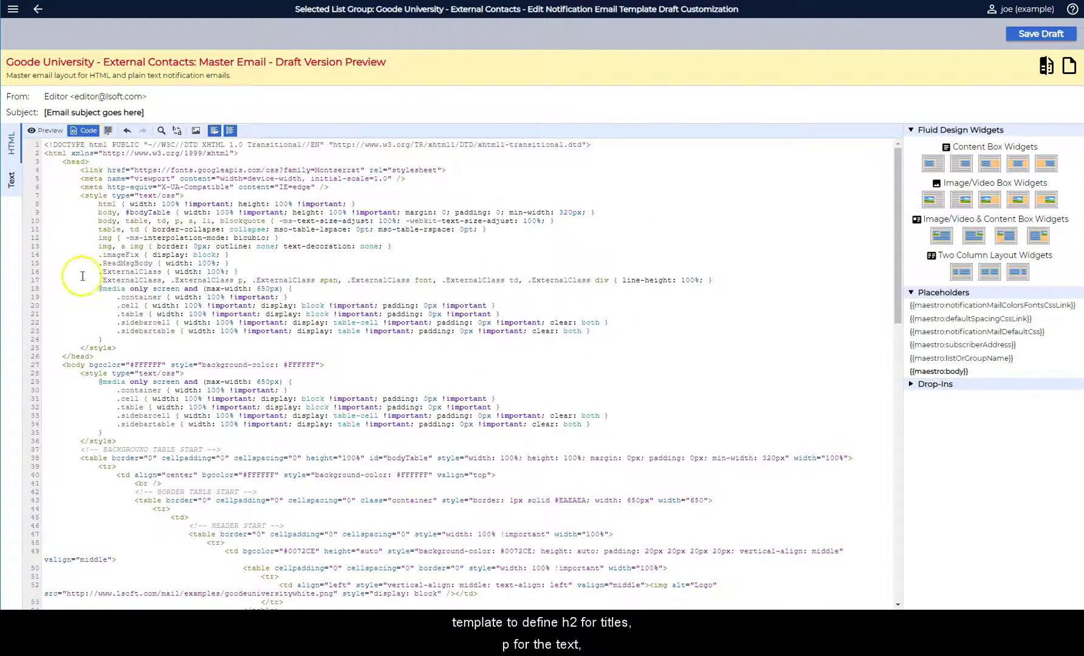
click(116, 337)
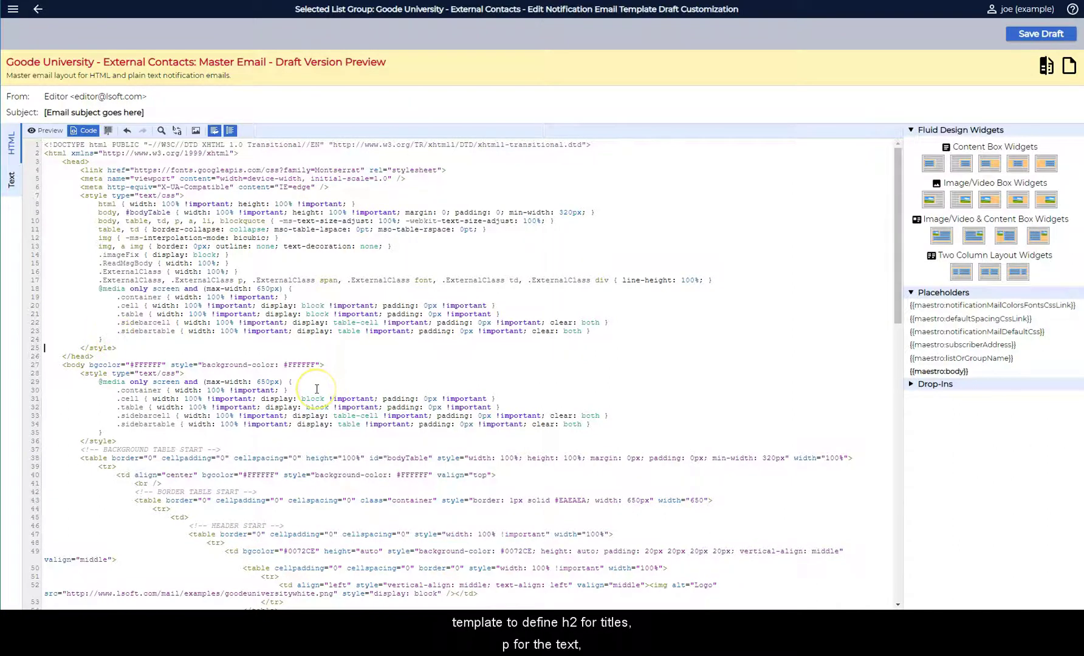
key(Return)
key(Return)
key(Return)
text(h2 { font-family: 'Montserrat', sans-serif; font-size: 20px; color: #333333; font-weight: bold; font-style: normal; text-align: left; } p { font-family: 'Montserrat', sans-serif; font-size: 15px; color: #333333; font-weight: normal; font-style: normal; text-align: left; } li { font-family: 'Montserrat', sans-serif; font-size: 15px; color: #333333; font-weight: normal; font-style: normal; text-align: left; } a { font-family: 'Montserrat', sans-serif; font-size: 15px; color: #0072CE; font-weight: normal; font-style: normal; text-decoration: underline; })
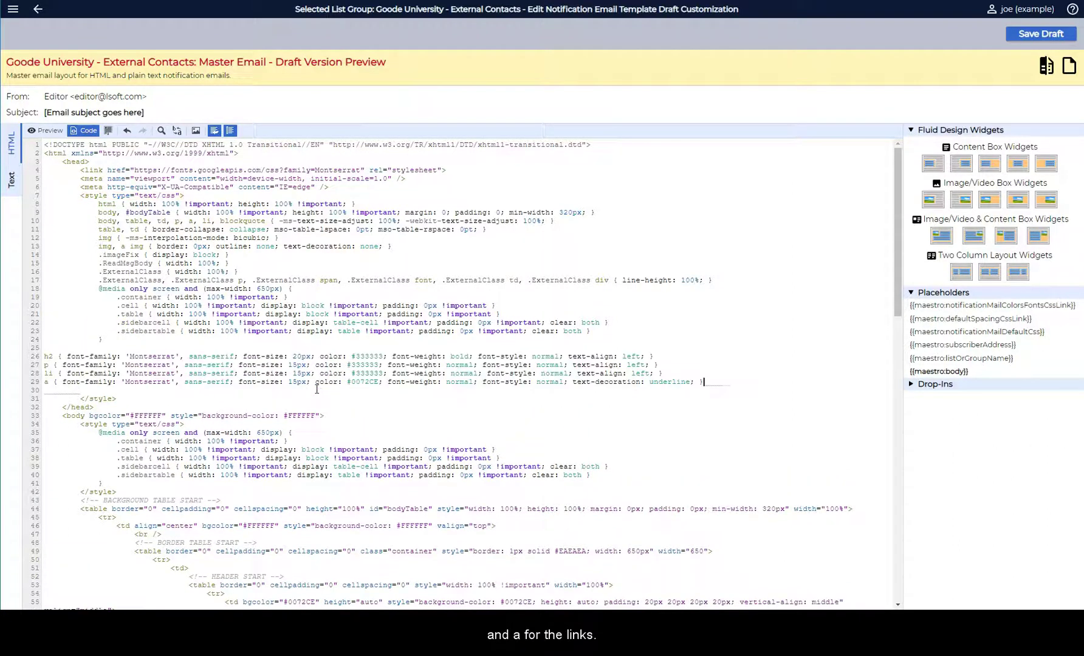
Step: Preview the restyled master email from header to footer and save it as a draft
click(54, 130)
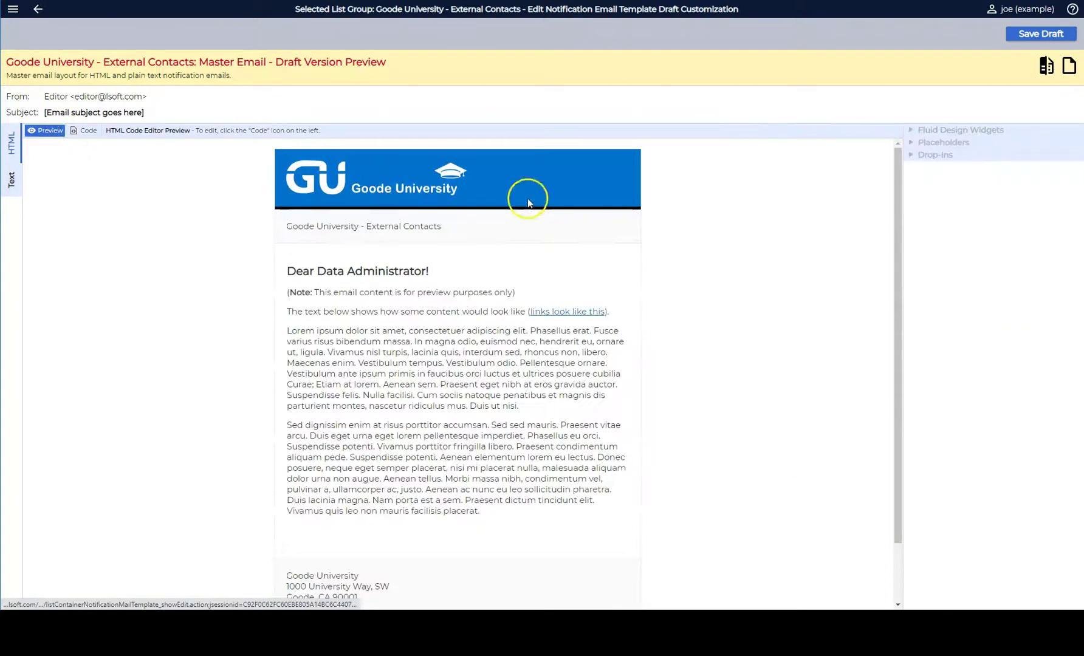
scroll(780, 240, down, 2)
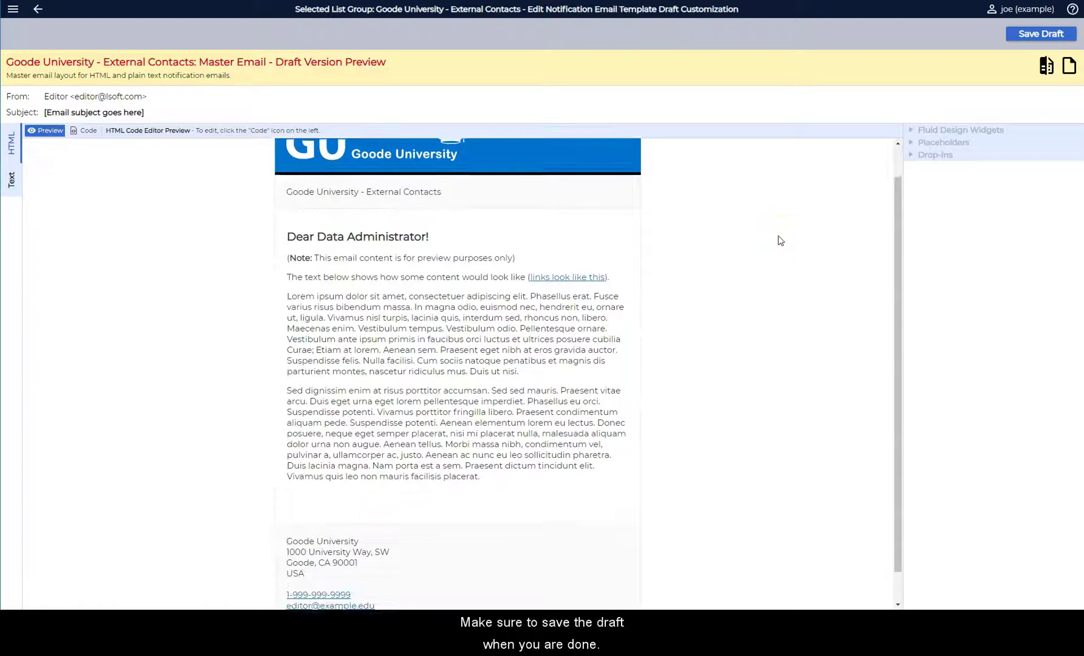
scroll(781, 241, up, 2)
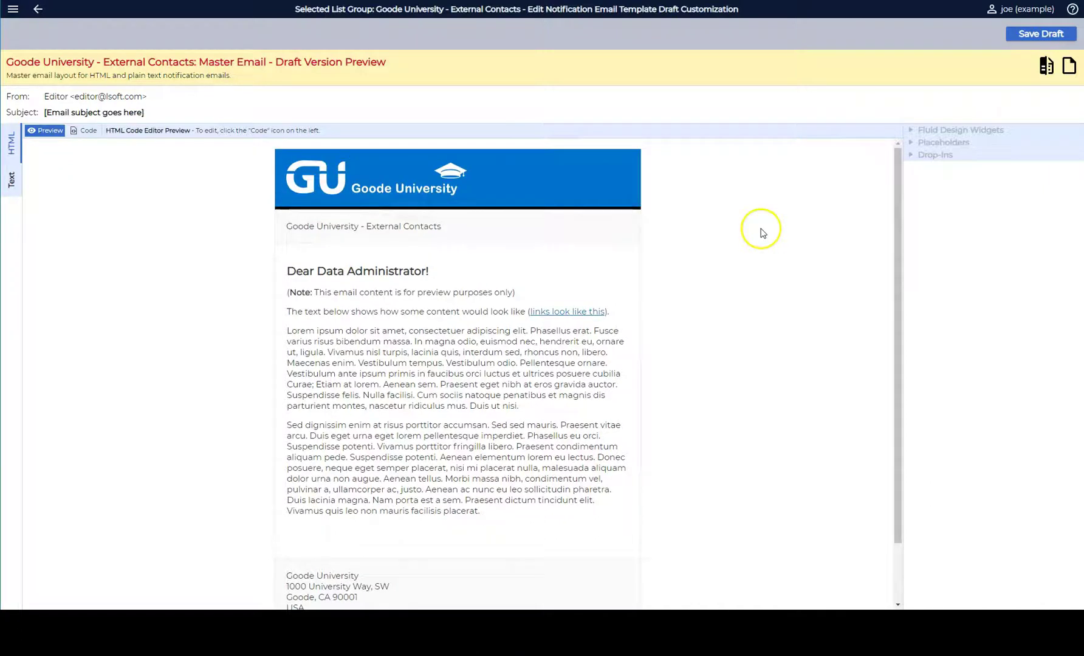
click(1019, 35)
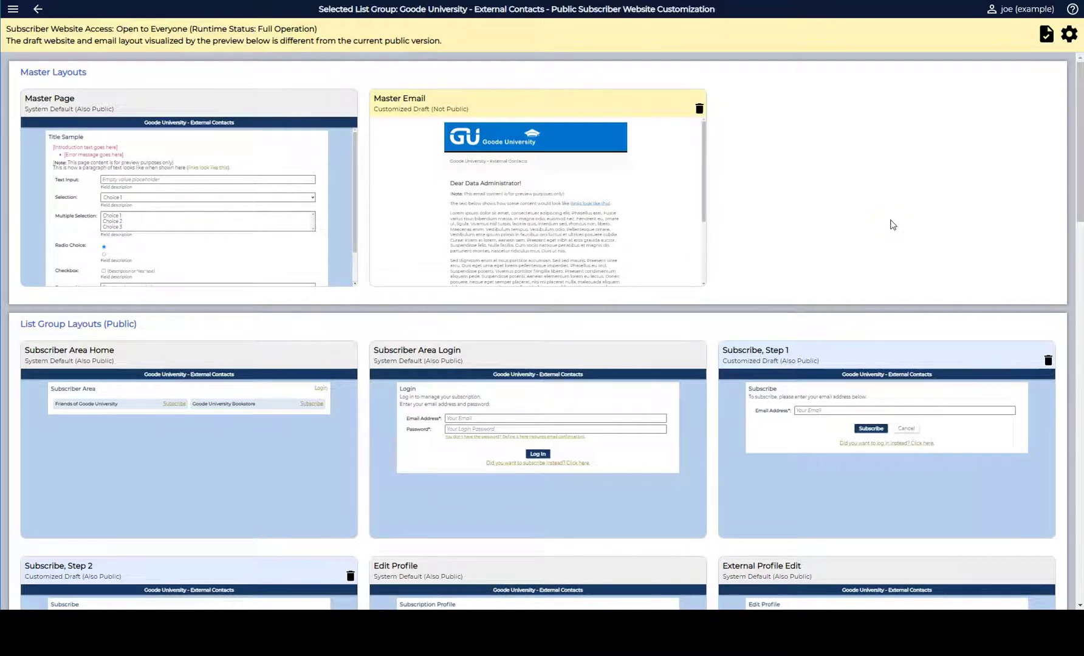
Step: Open the List Subscription Confirmation layout under Notification Email Layouts, preview its HTML message, and save the draft
scroll(891, 225, down, 10)
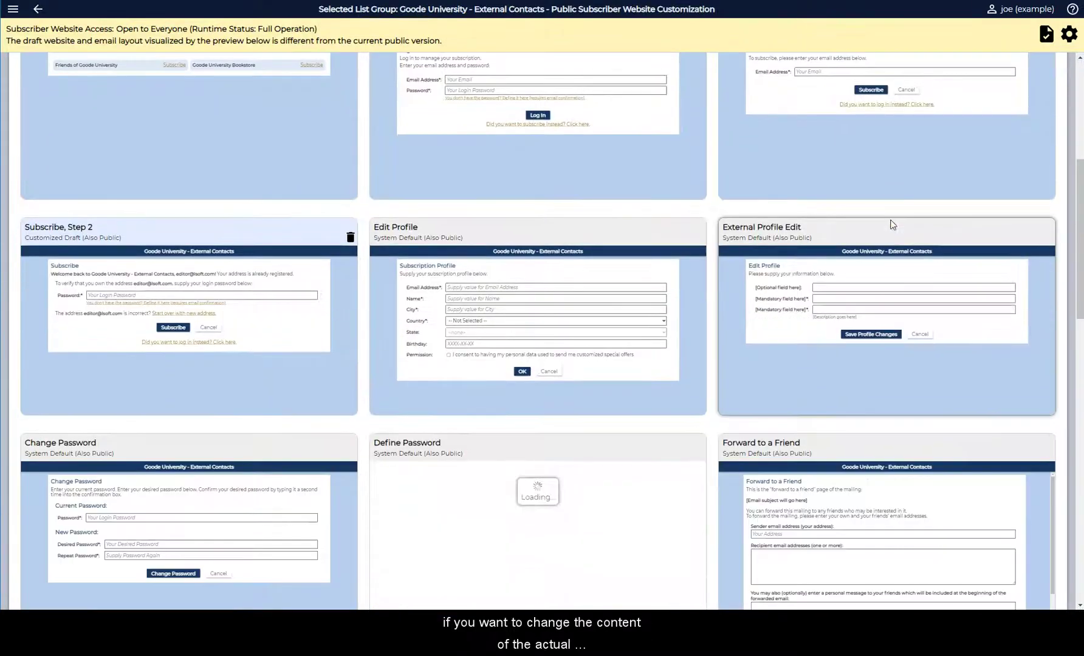
scroll(891, 225, down, 10)
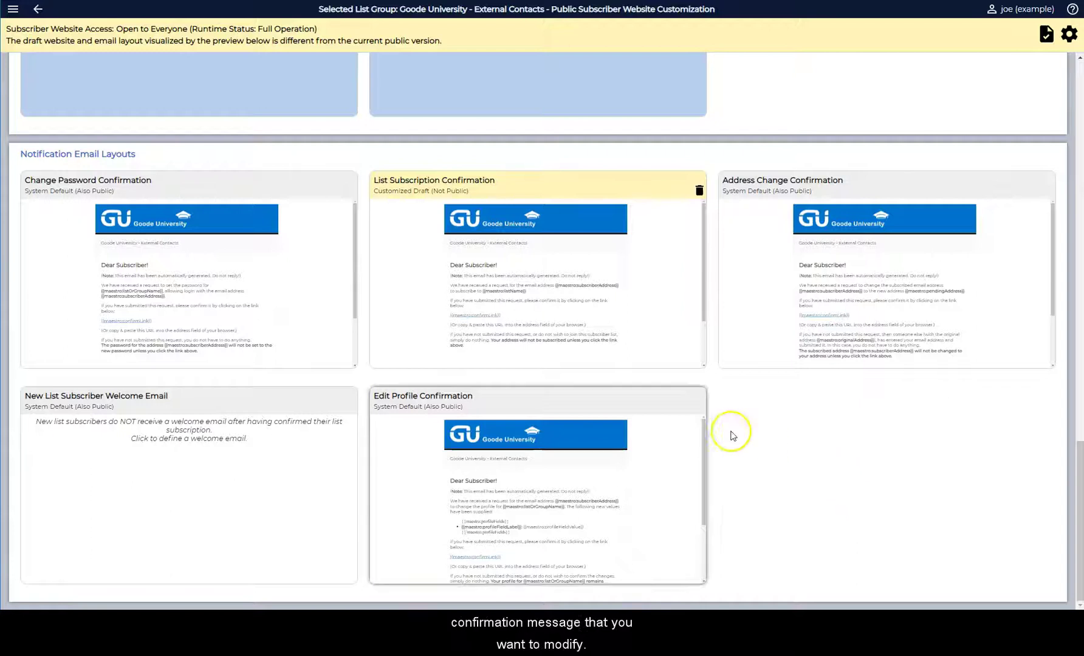
click(560, 302)
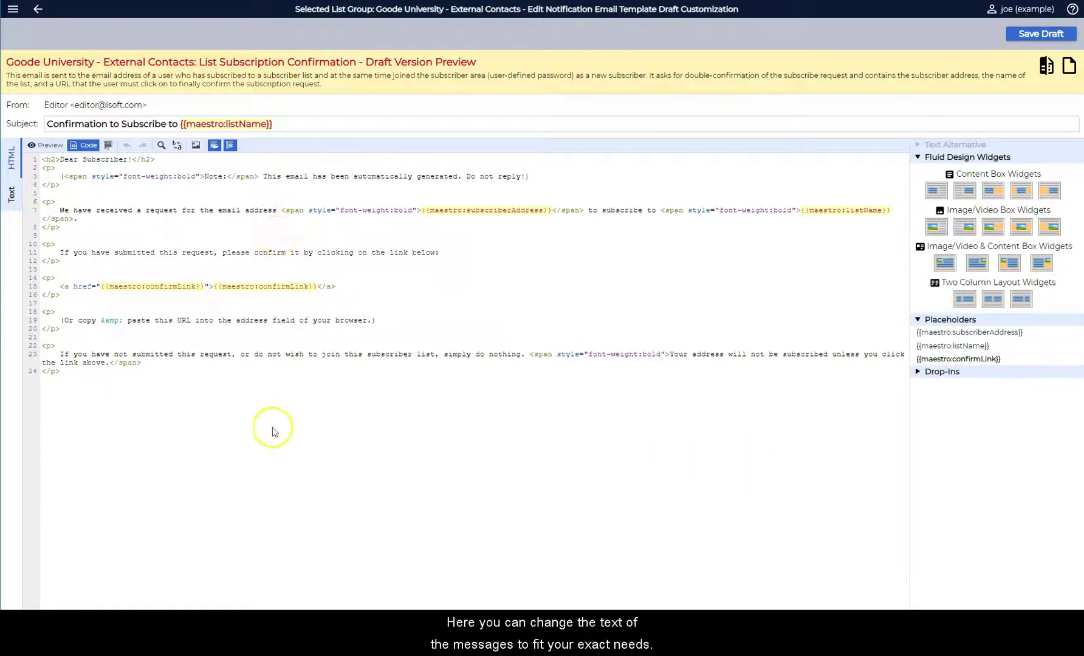
click(45, 145)
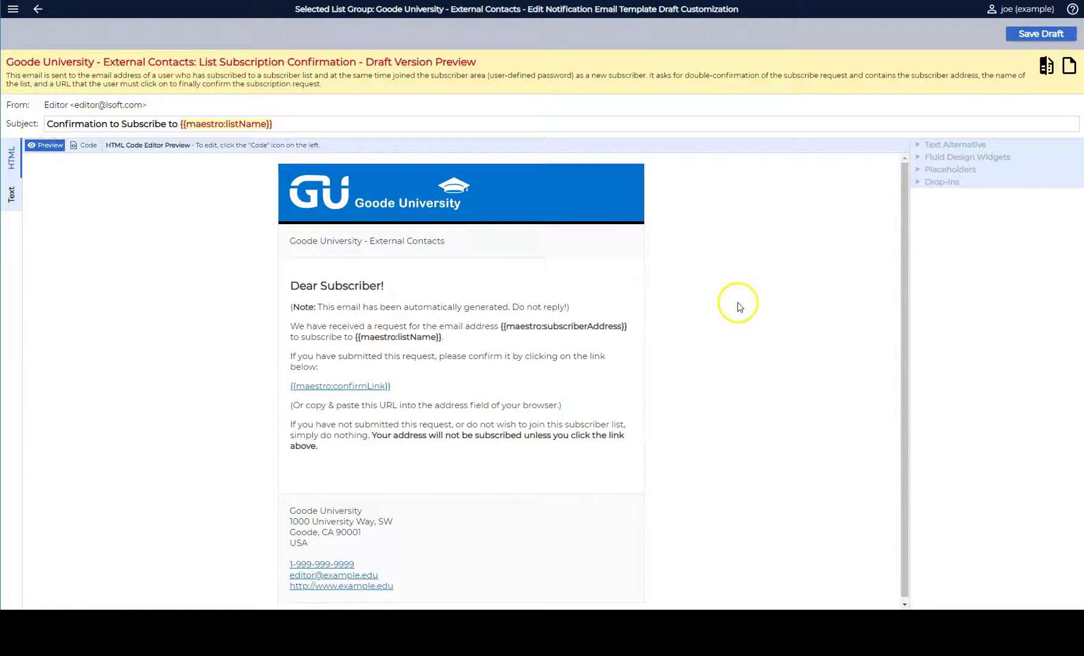
click(1033, 33)
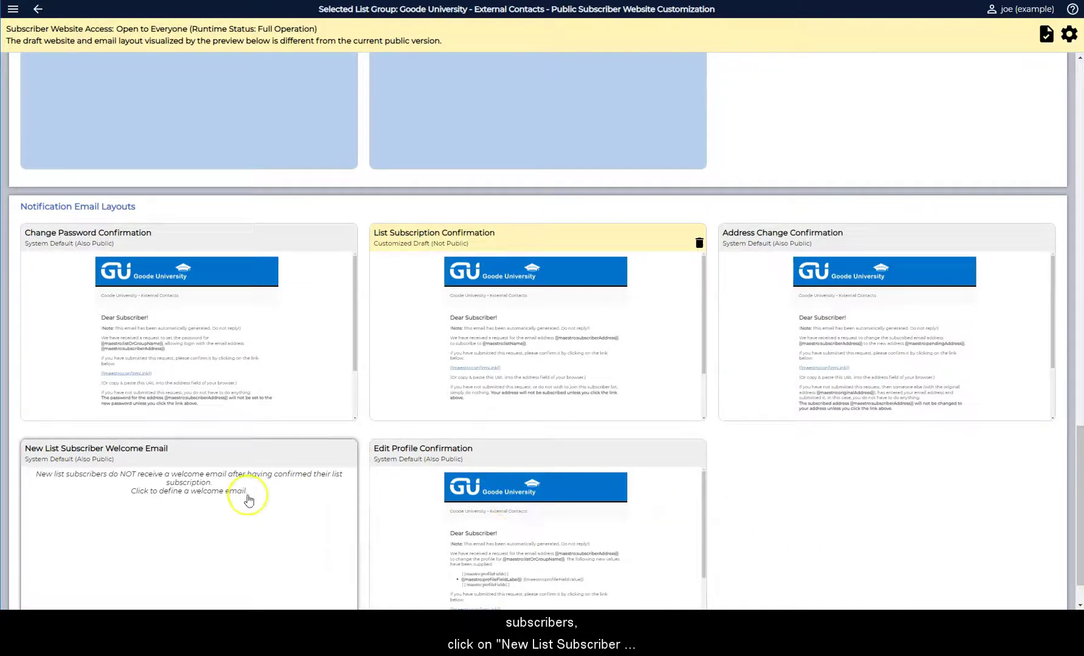
Step: Replace the entire HTML code of the New List Subscriber Welcome Email with the copied custom welcome message and preview it
click(201, 547)
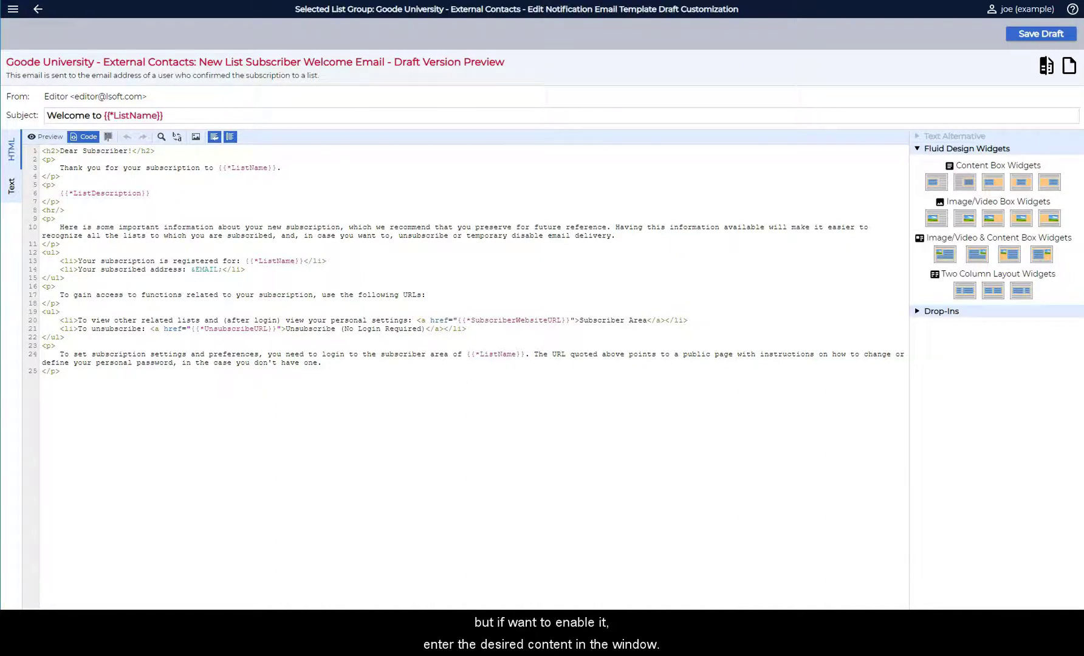
drag(82, 370, 10, 139)
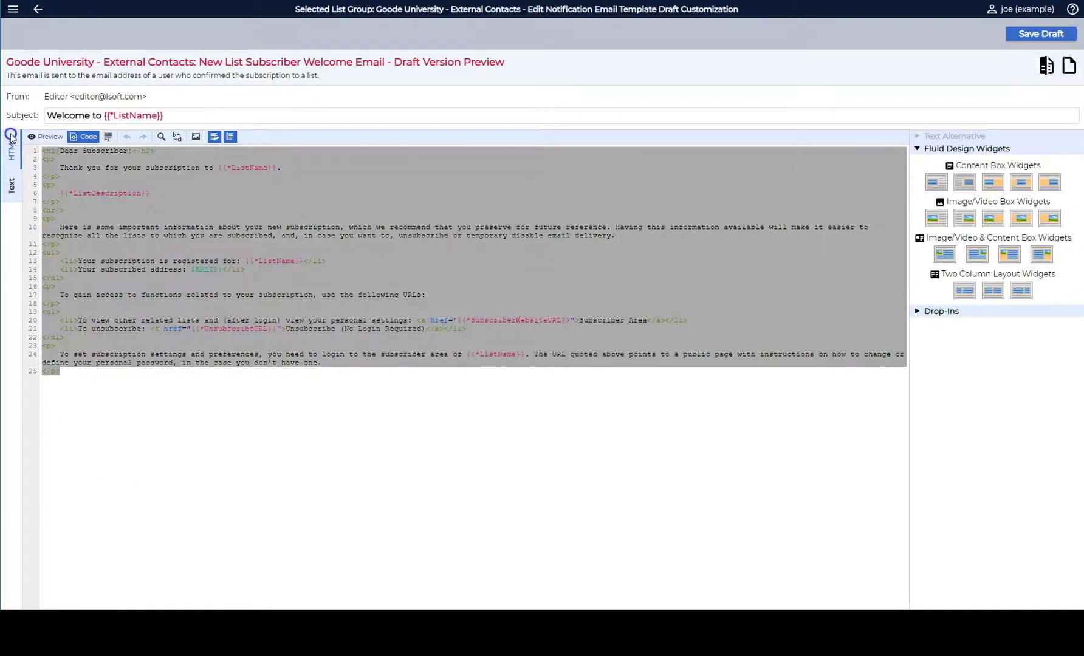
key(ctrl+v)
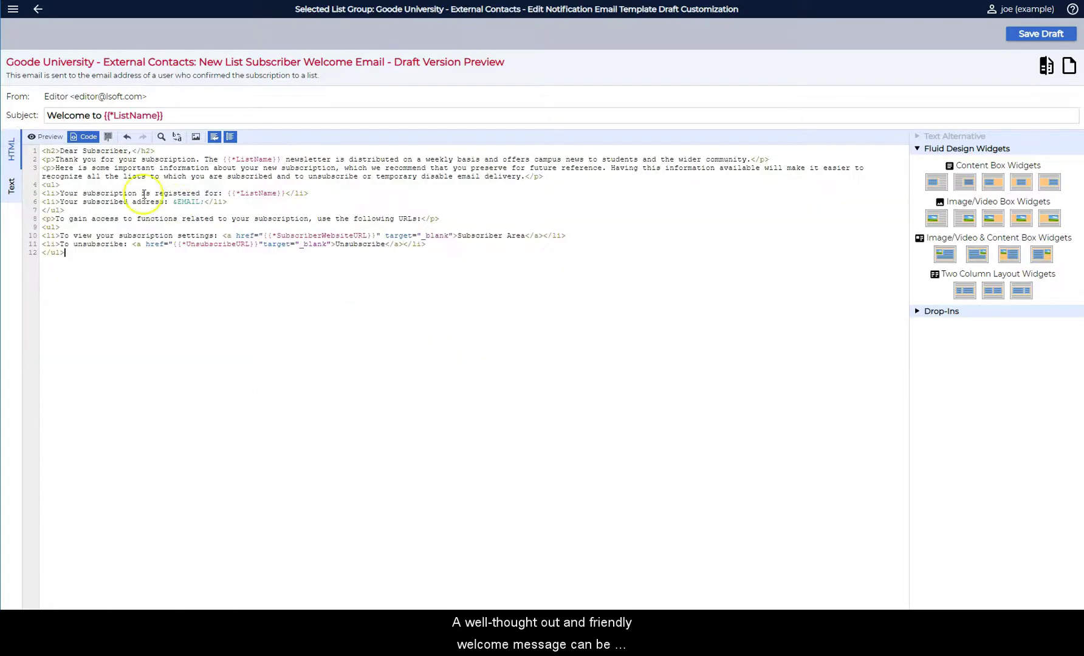
click(50, 138)
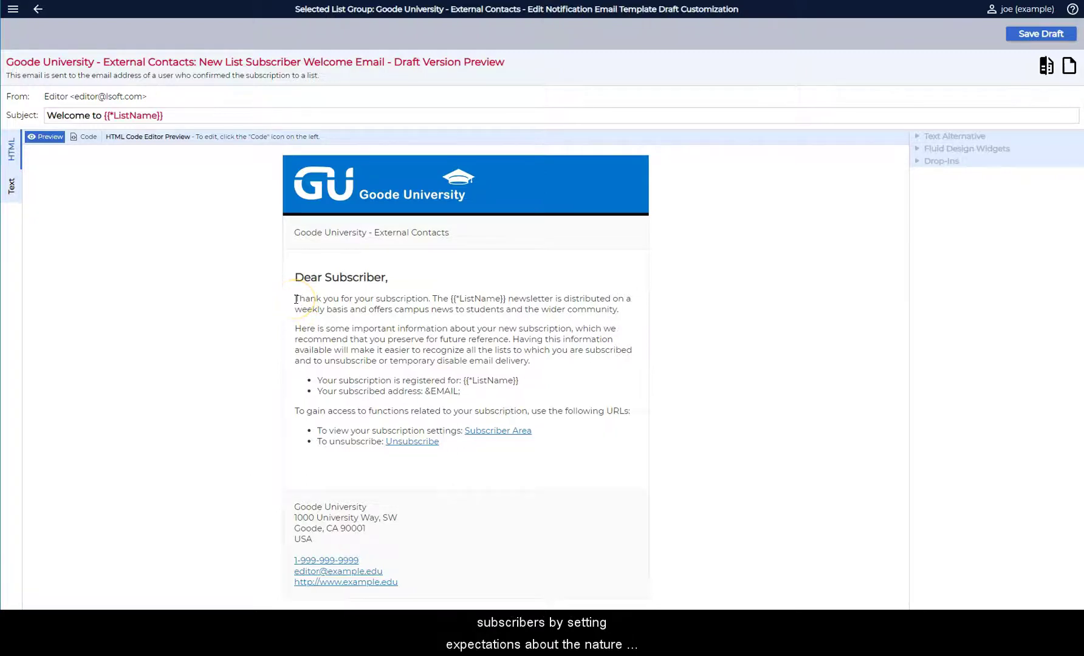
Step: Review the introductory paragraph about the newsletter in the welcome email preview and save the draft
drag(296, 299, 617, 304)
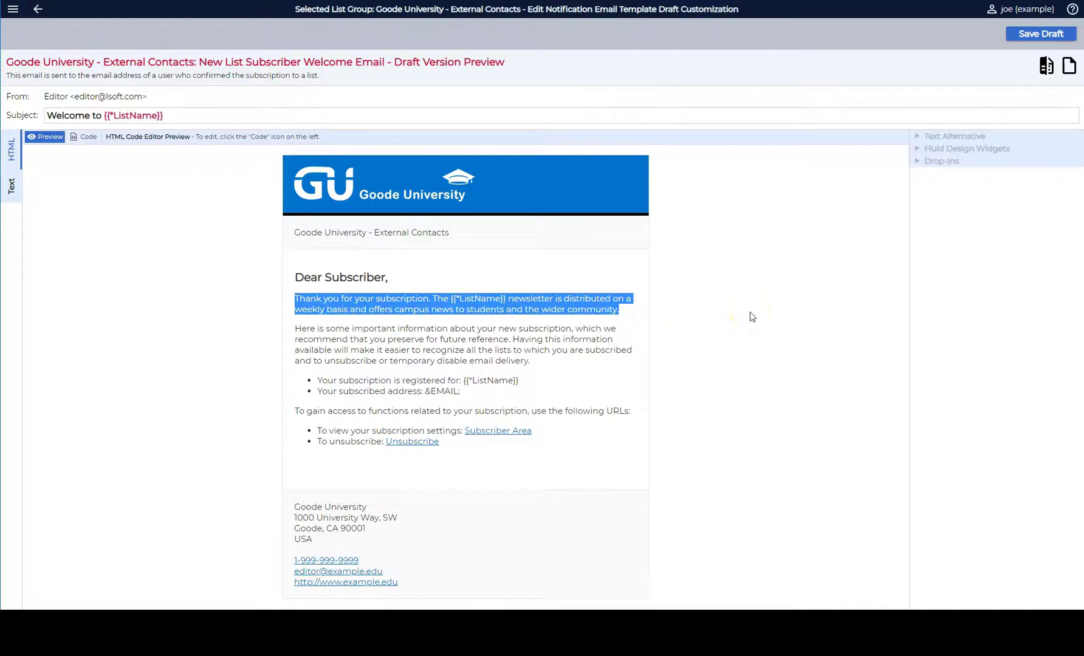
click(750, 313)
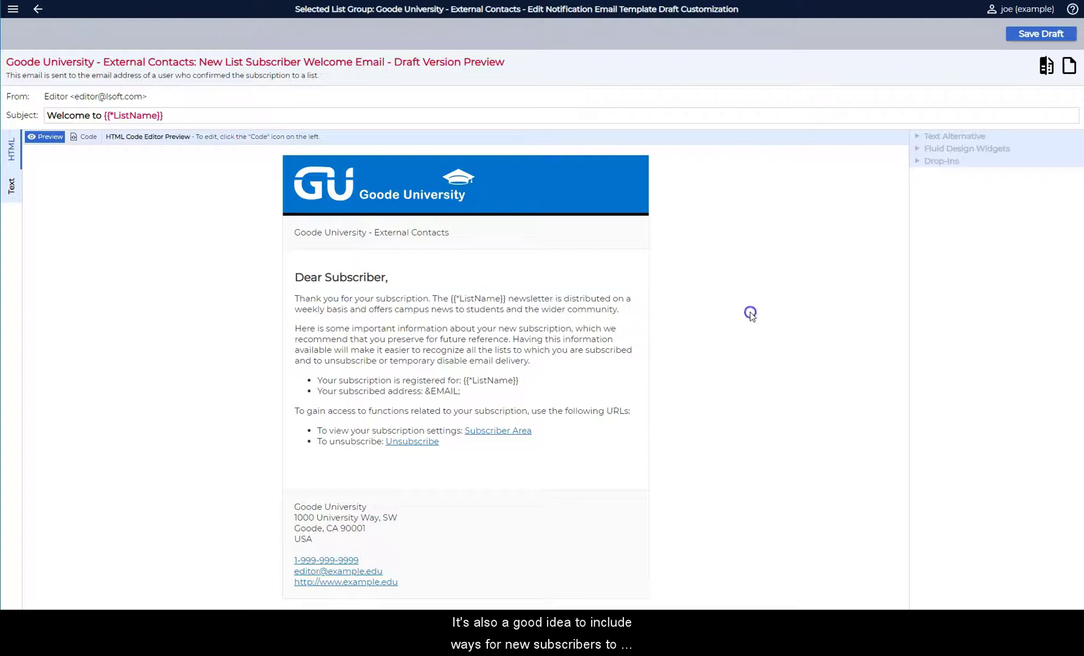
click(767, 346)
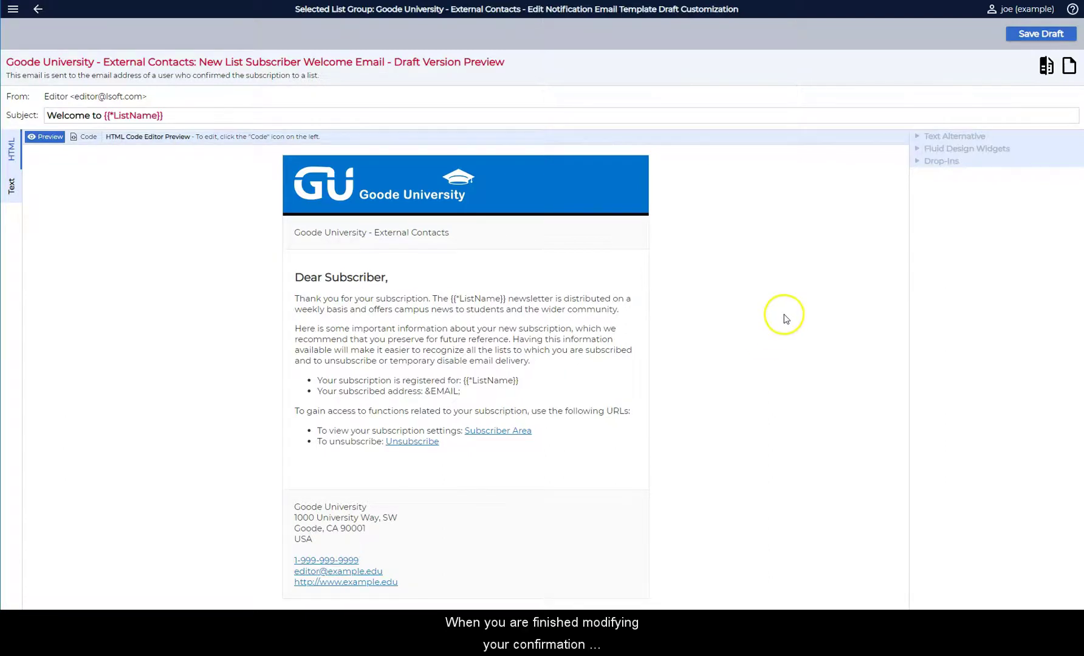
click(1027, 35)
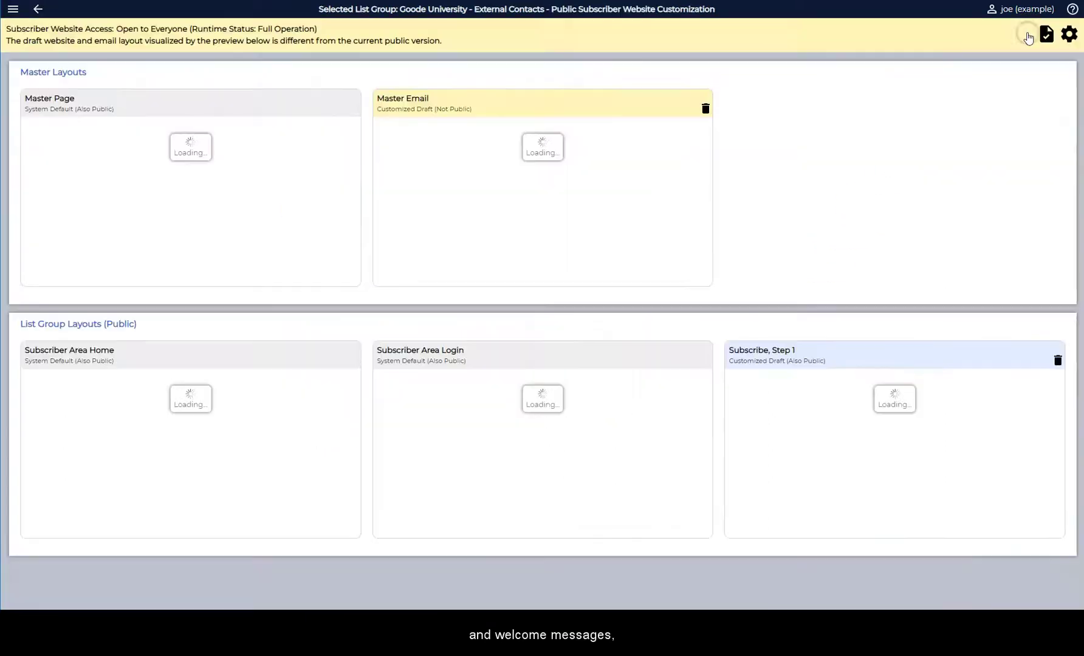
Step: Deploy the draft versions of the Master Email, List Subscription Confirmation and New List Subscriber Welcome Email as the public layout
scroll(959, 182, up, 15)
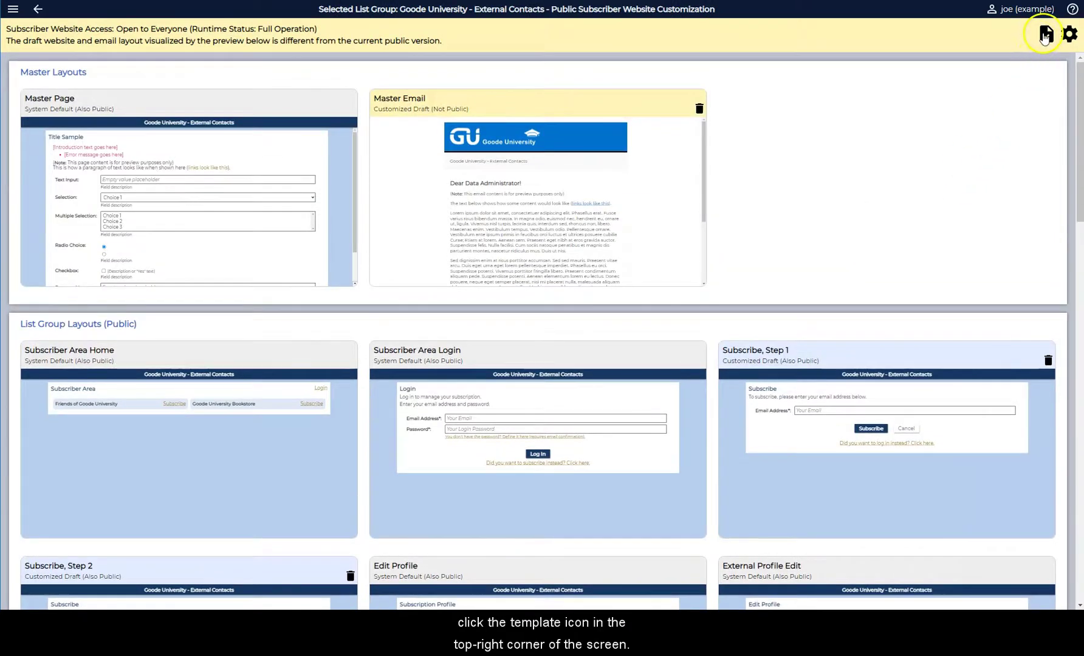
click(1044, 35)
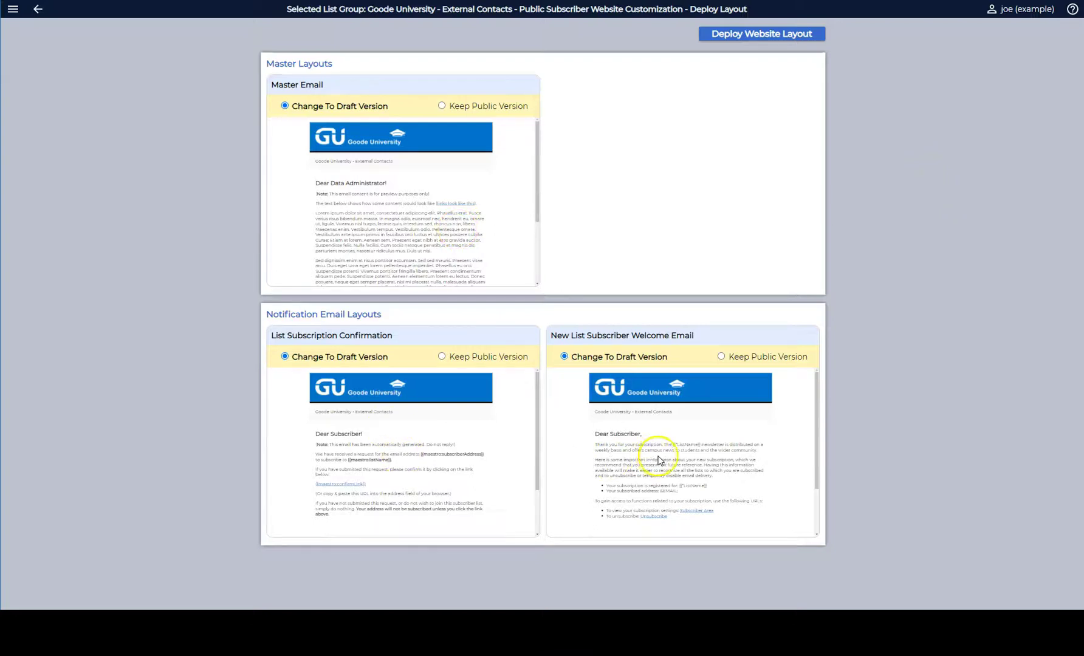
click(753, 37)
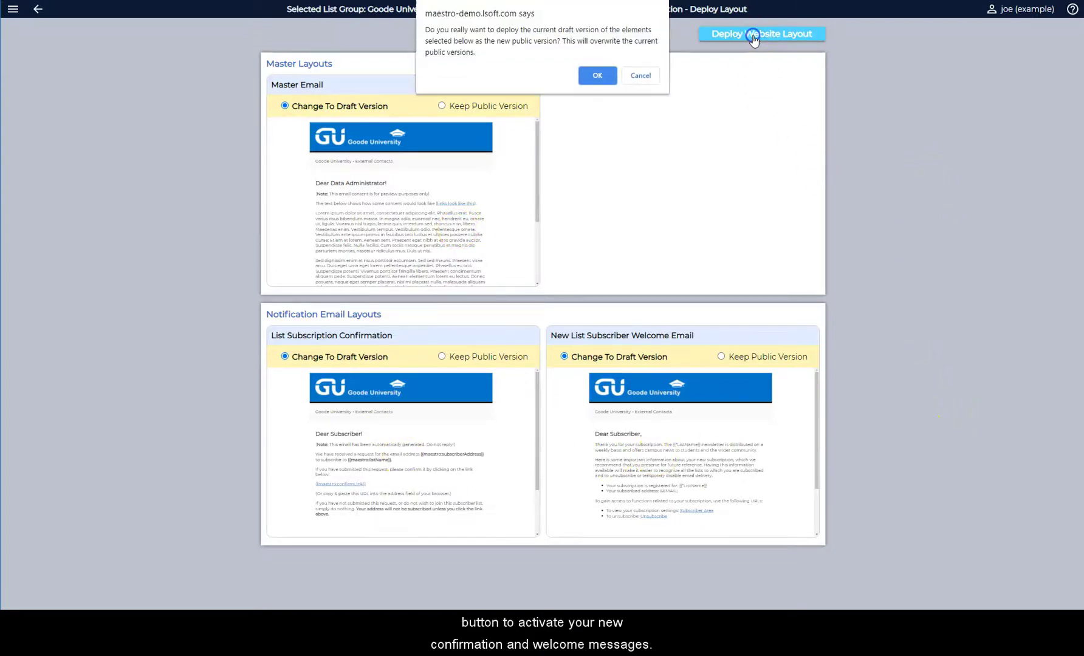
click(596, 75)
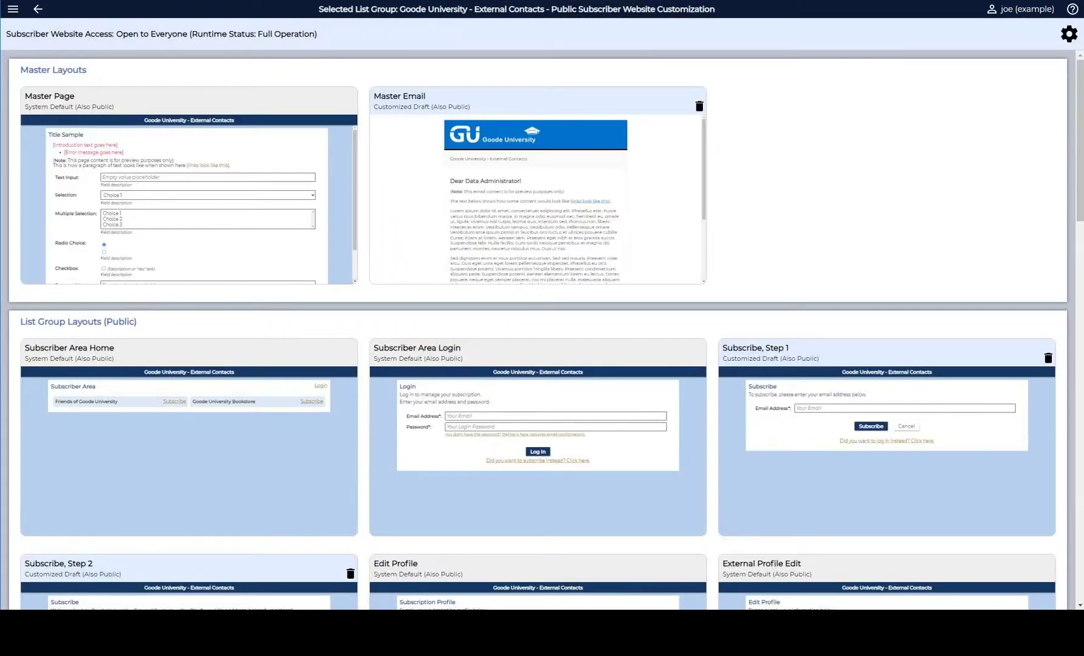